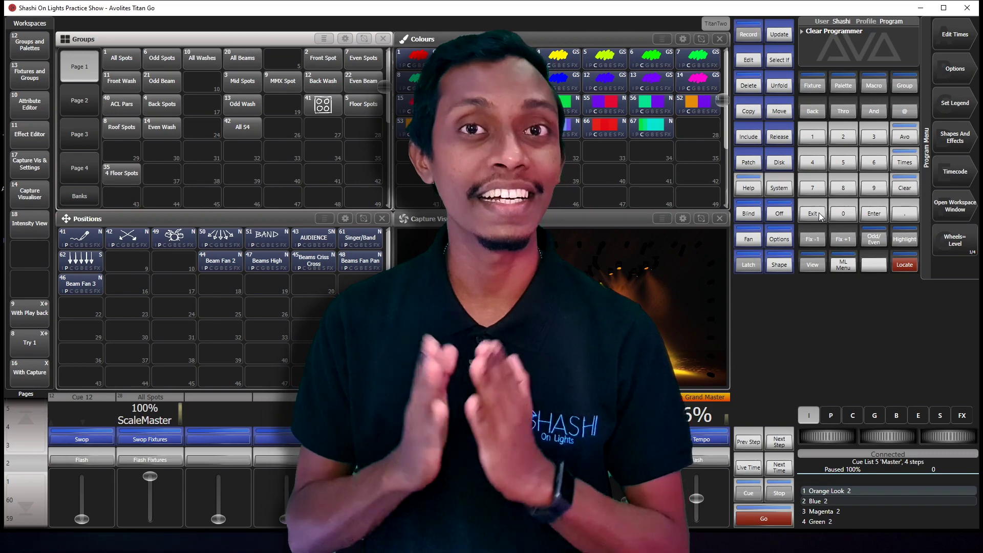
Select the All Spots group and start creating a new shape with the shape generator.
click(130, 59)
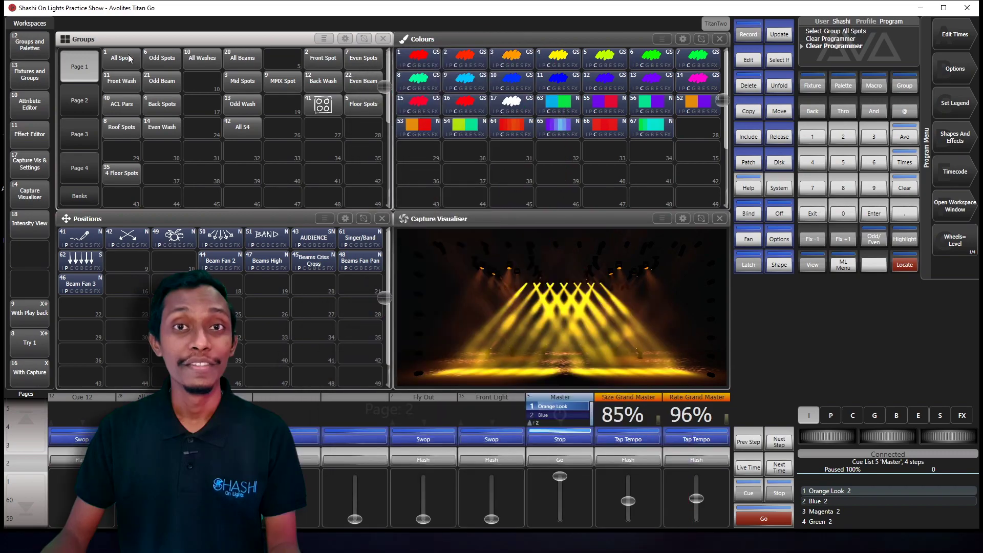
click(130, 59)
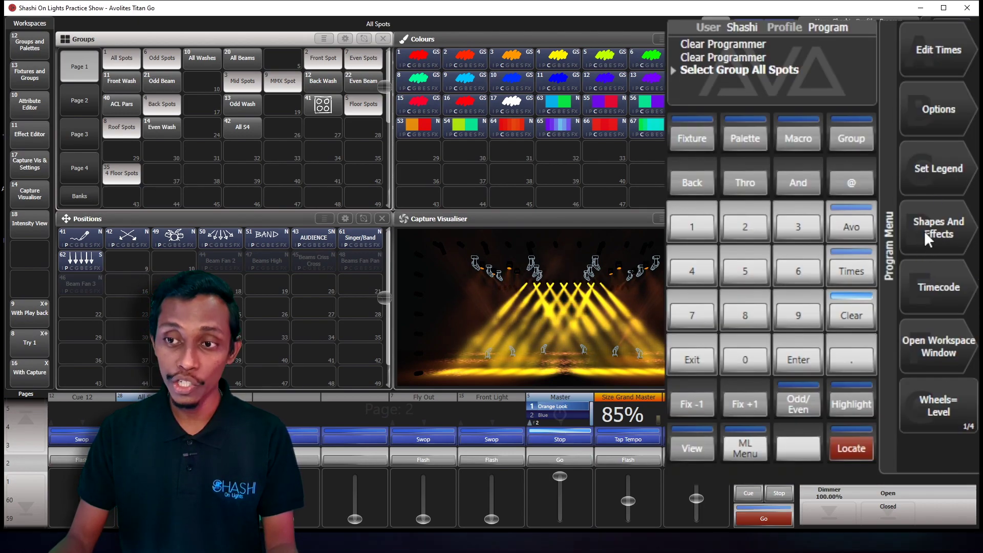
click(924, 231)
click(941, 60)
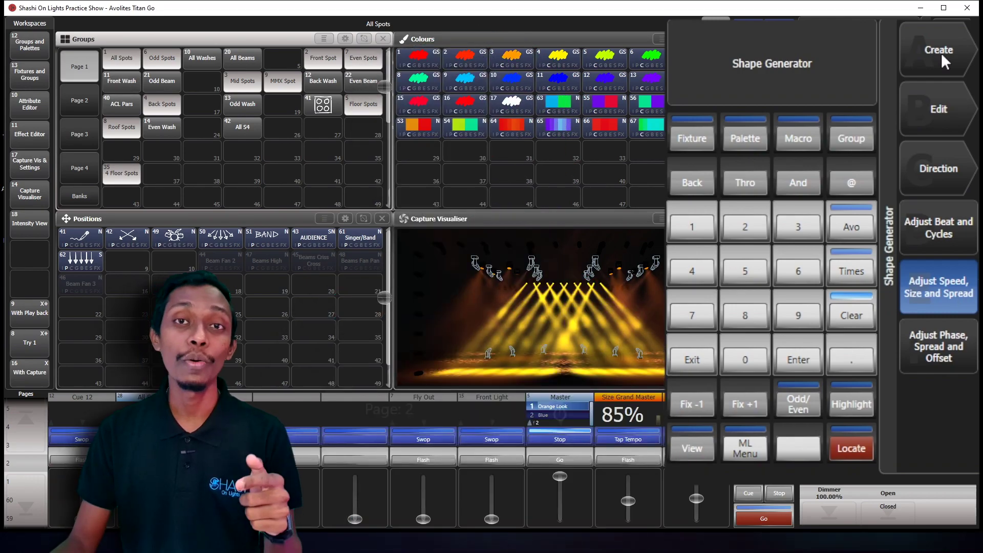
click(941, 53)
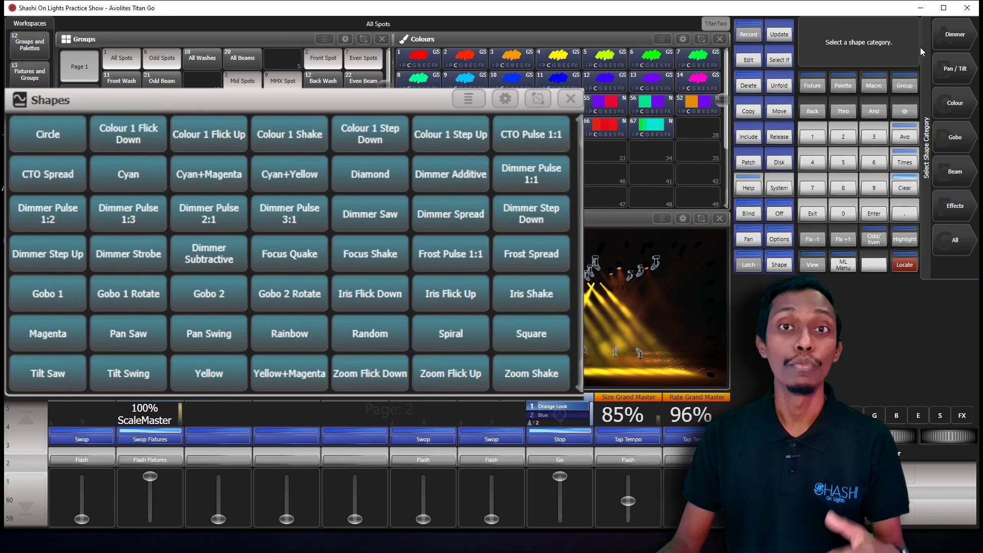
Browse the Dimmer, Pan/Tilt, Colour, Gobo and Beam shape categories to examine the shapes each one offers.
click(962, 41)
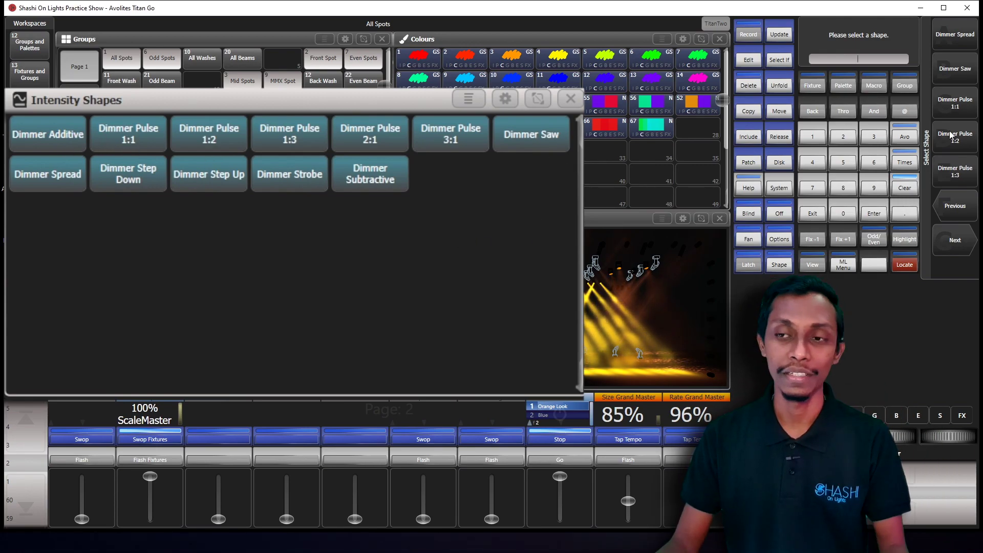
click(810, 219)
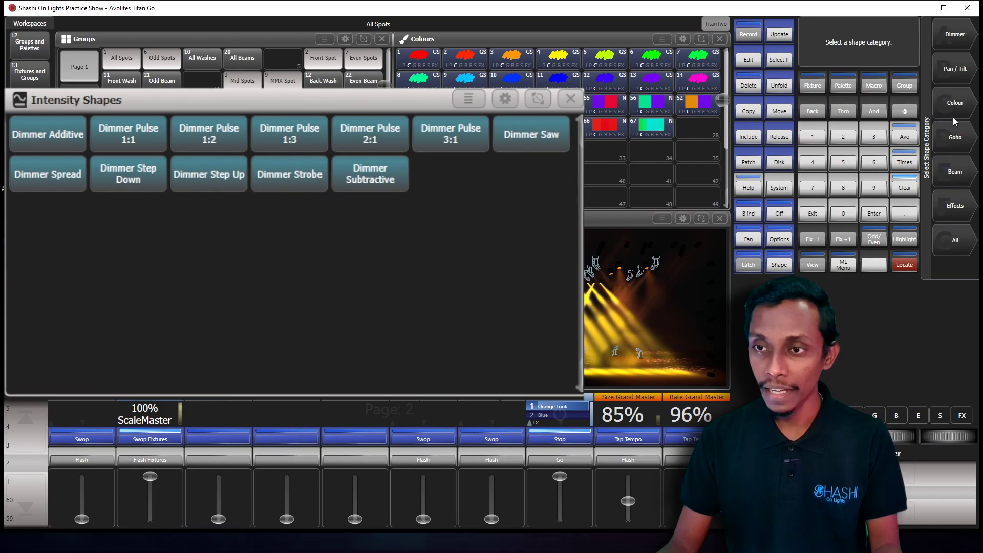
click(955, 70)
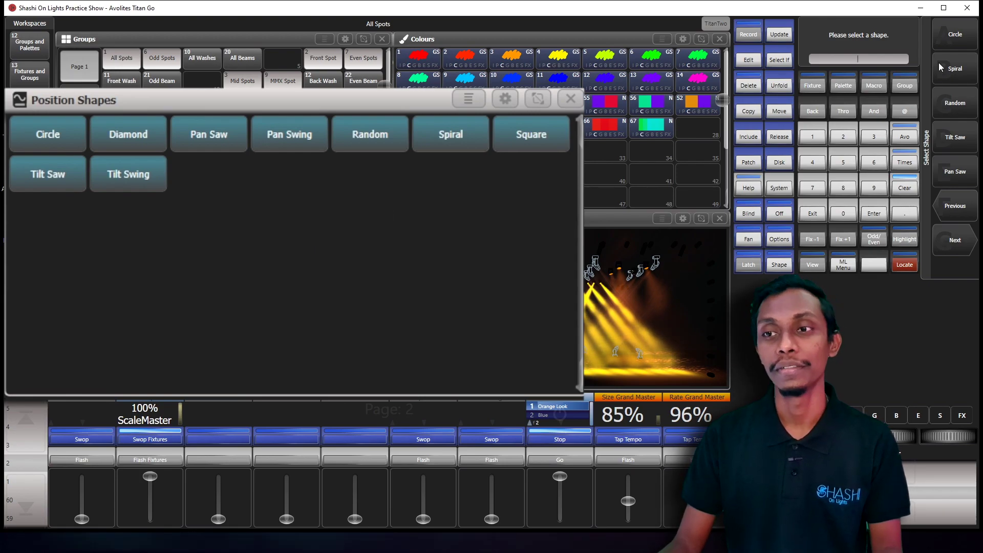
click(813, 214)
click(955, 103)
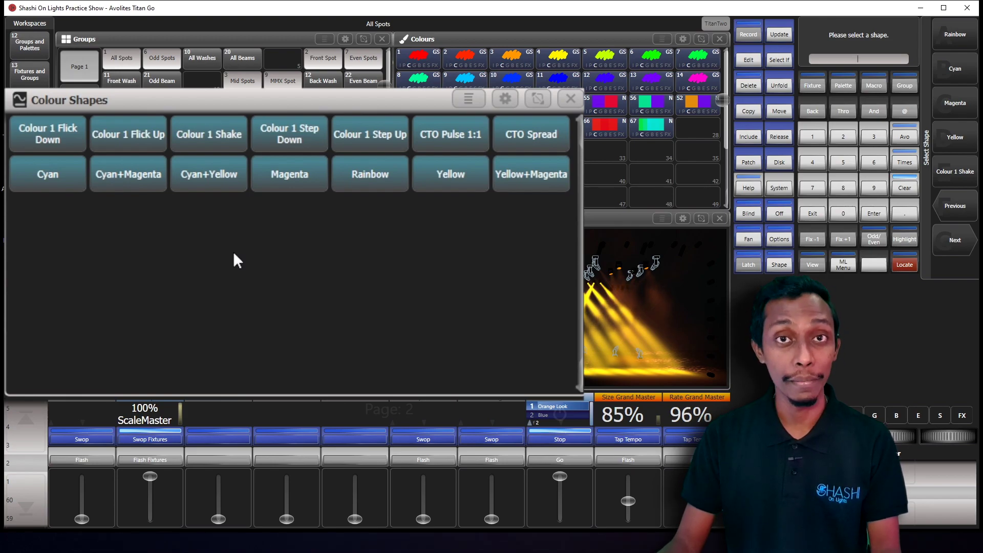
click(811, 214)
click(965, 135)
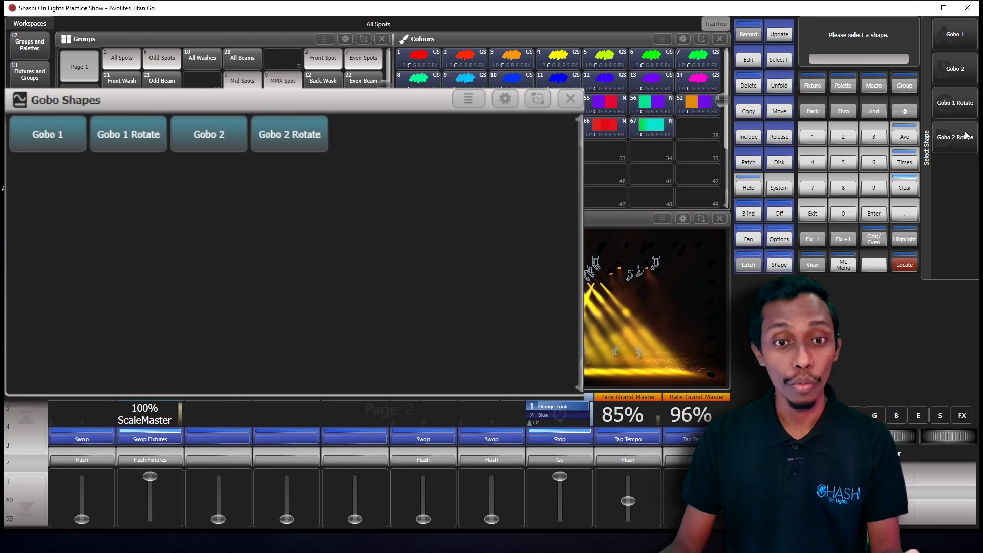
click(823, 208)
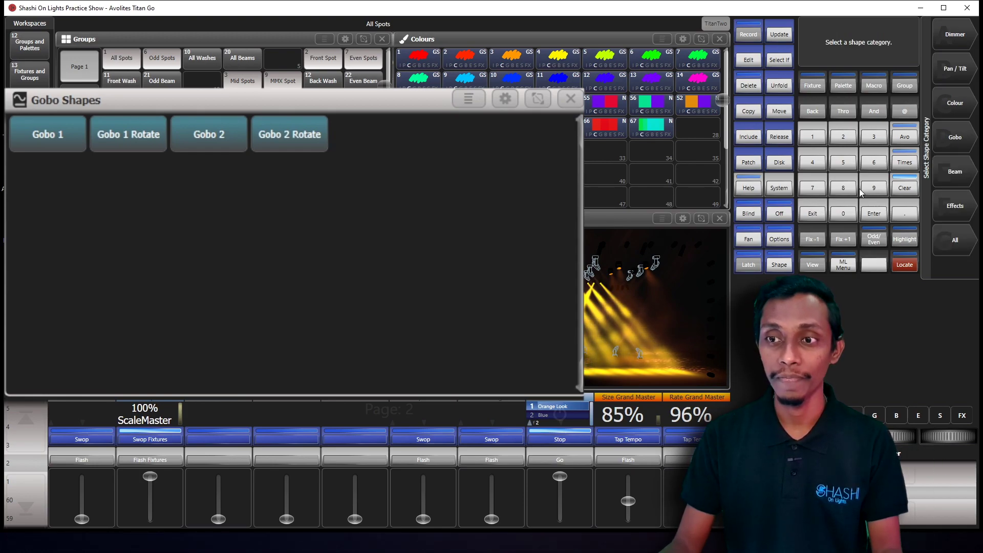
click(959, 163)
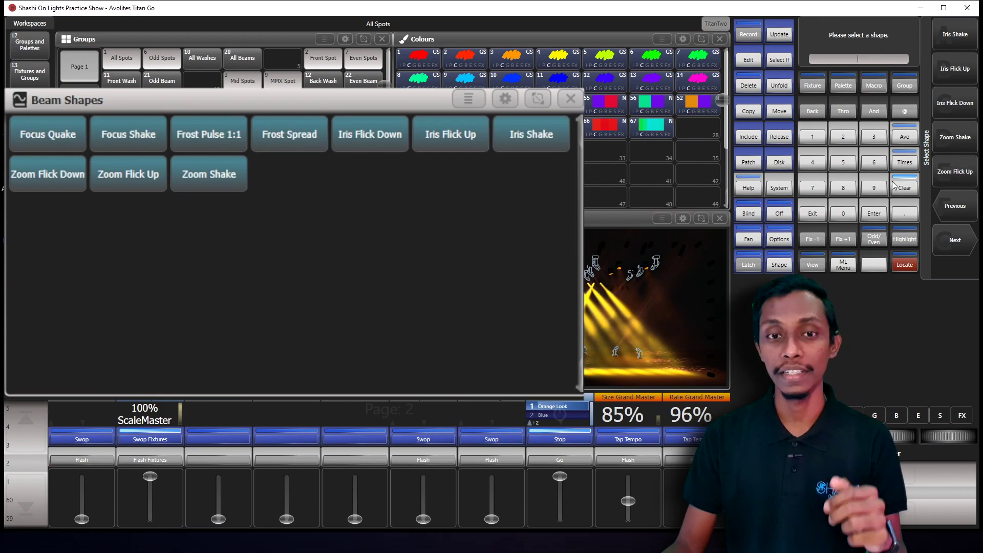
click(813, 215)
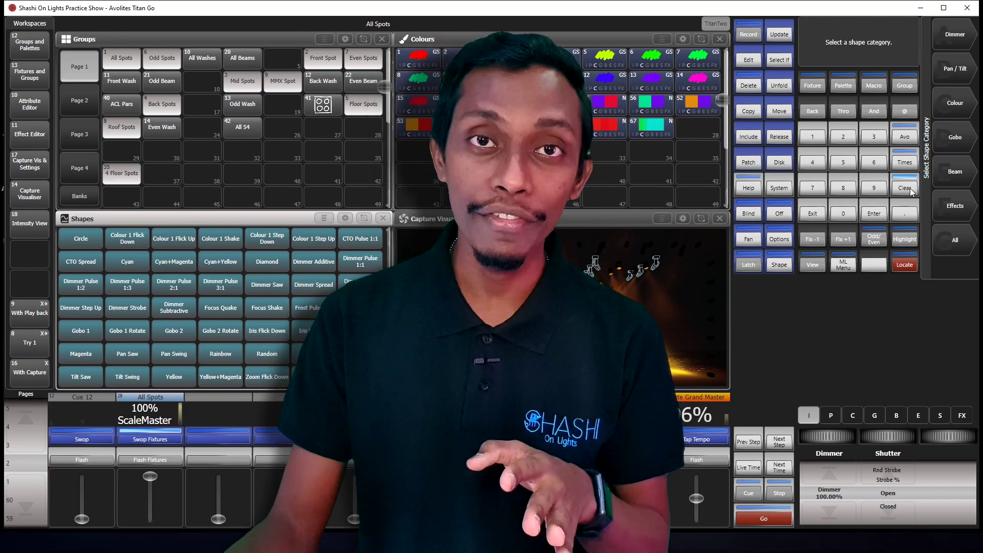
Apply the Tilt Swing shape from the Pan/Tilt category to the selected spots.
click(968, 80)
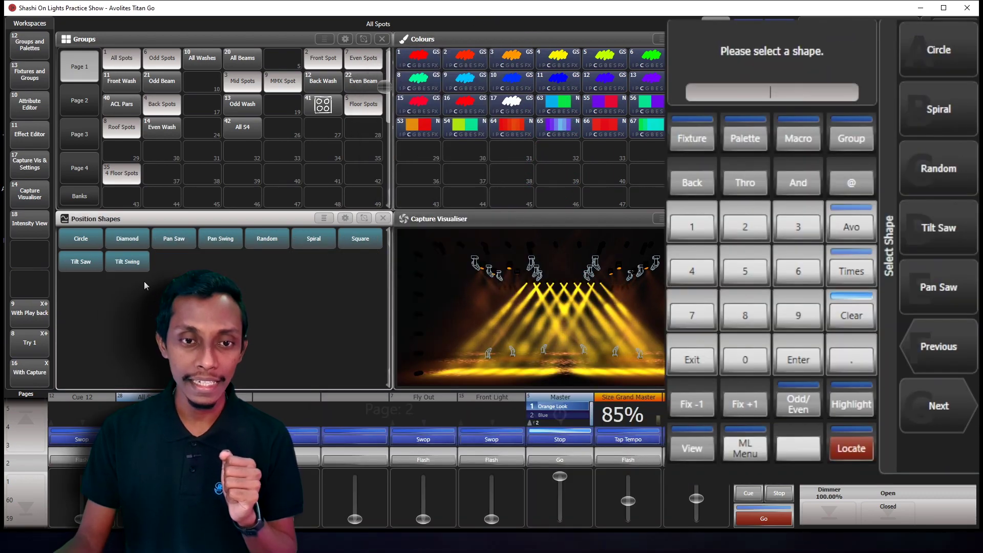
click(134, 268)
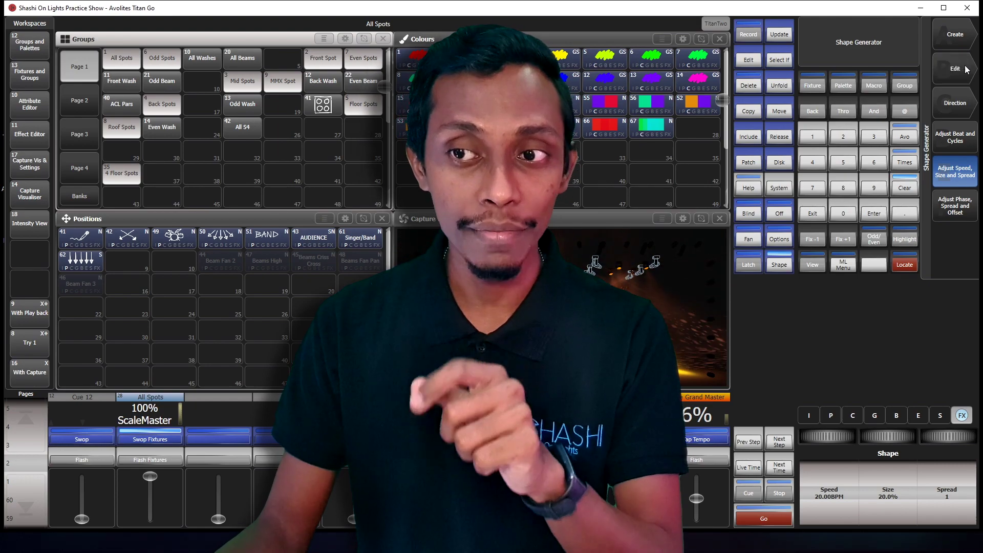
Review the shape editing options, checking the shape selection and deletion lists for the Tilt Swing shape.
click(966, 69)
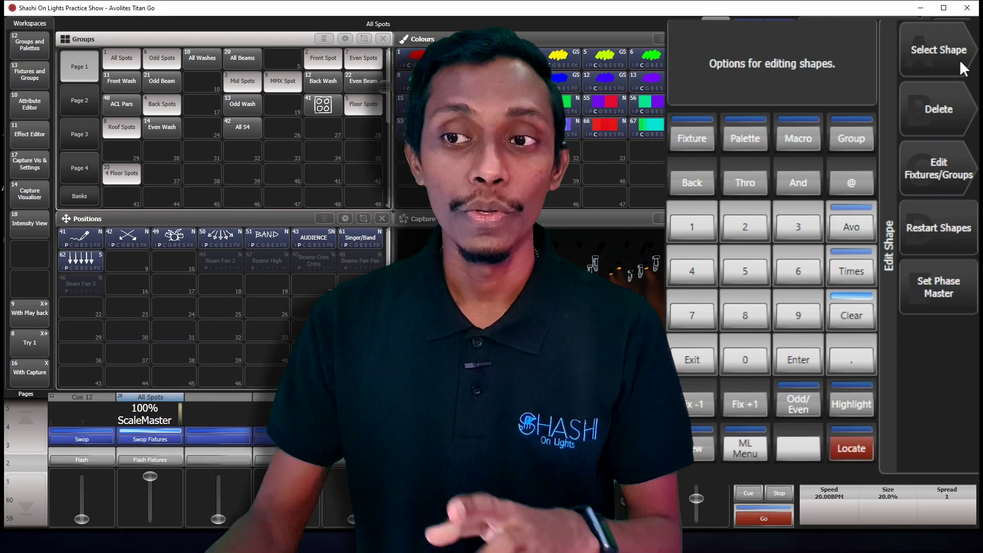
click(959, 59)
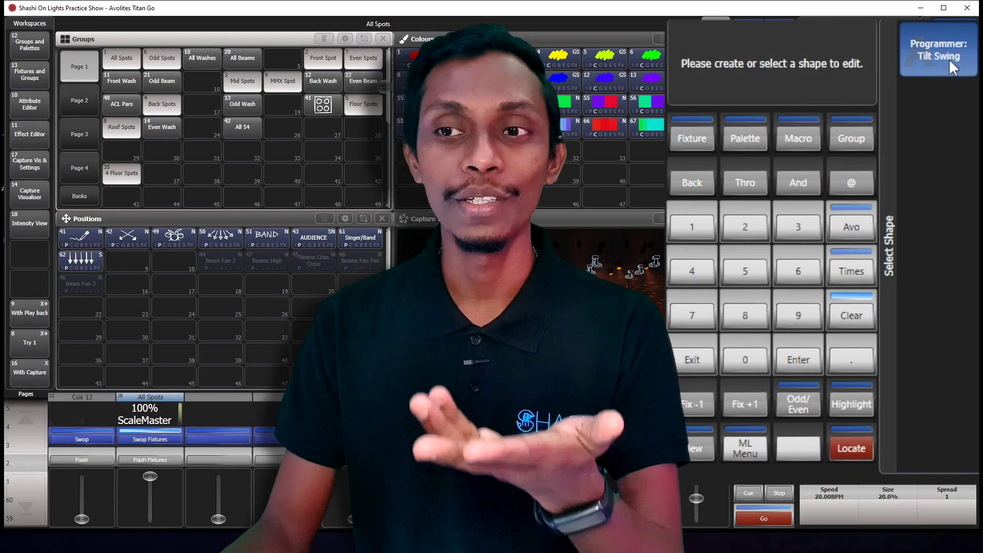
click(948, 59)
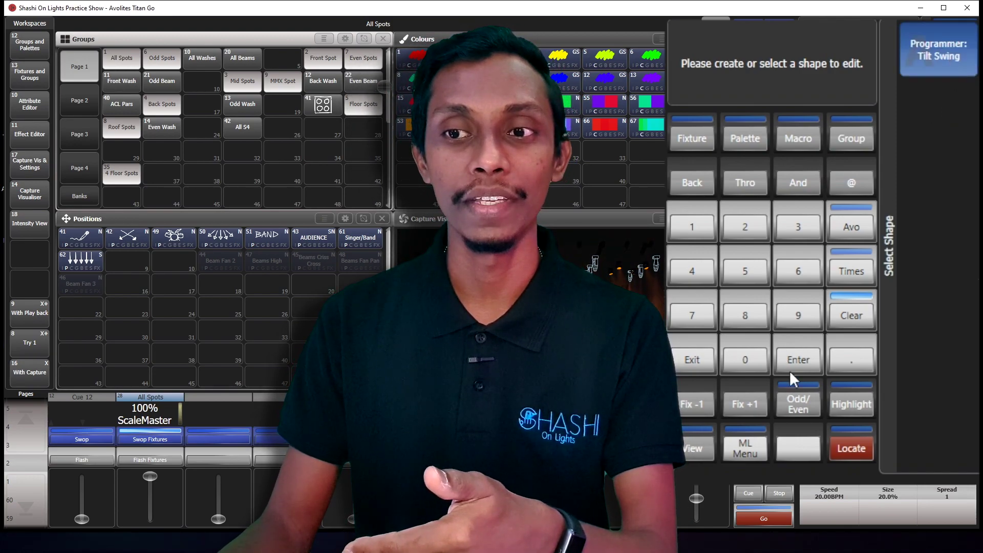
click(791, 369)
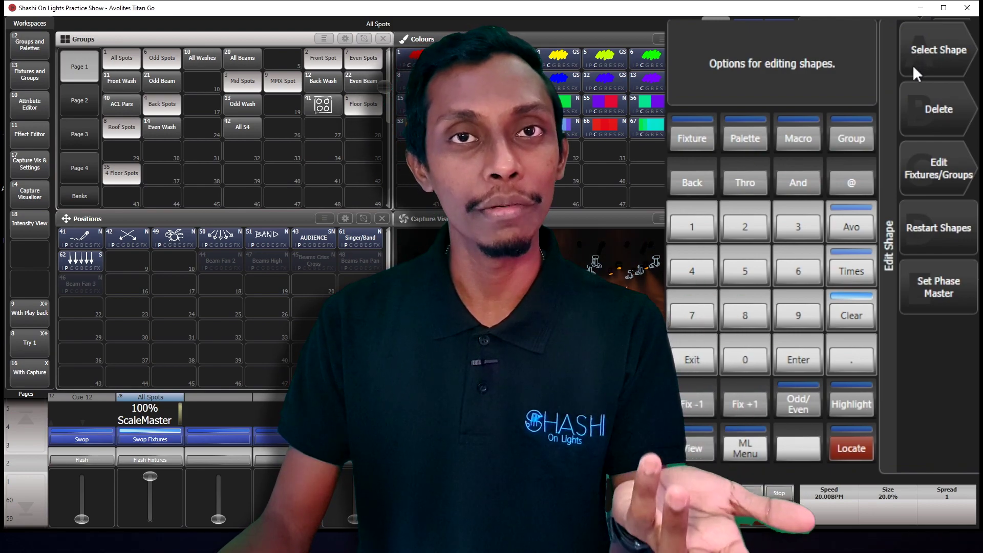
click(912, 65)
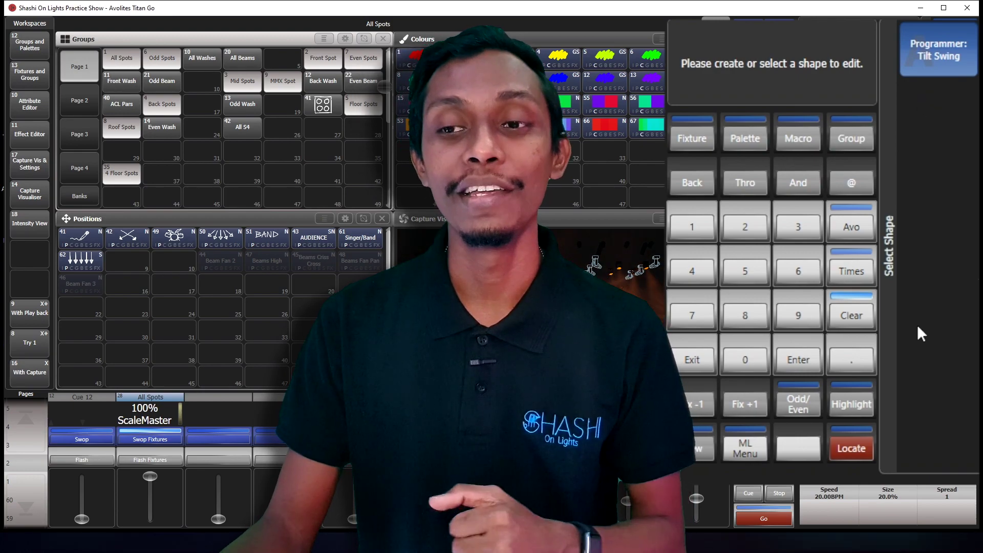
click(806, 358)
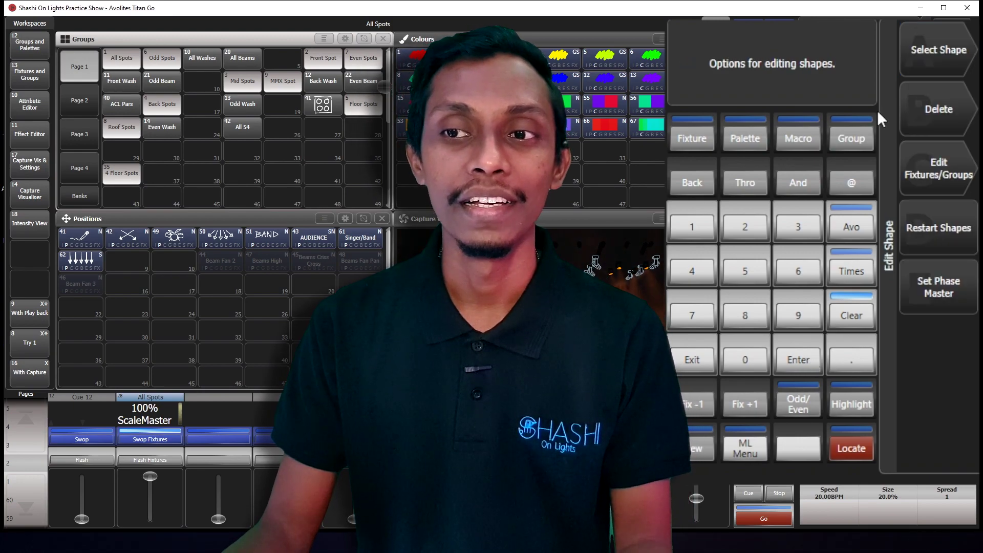
click(928, 108)
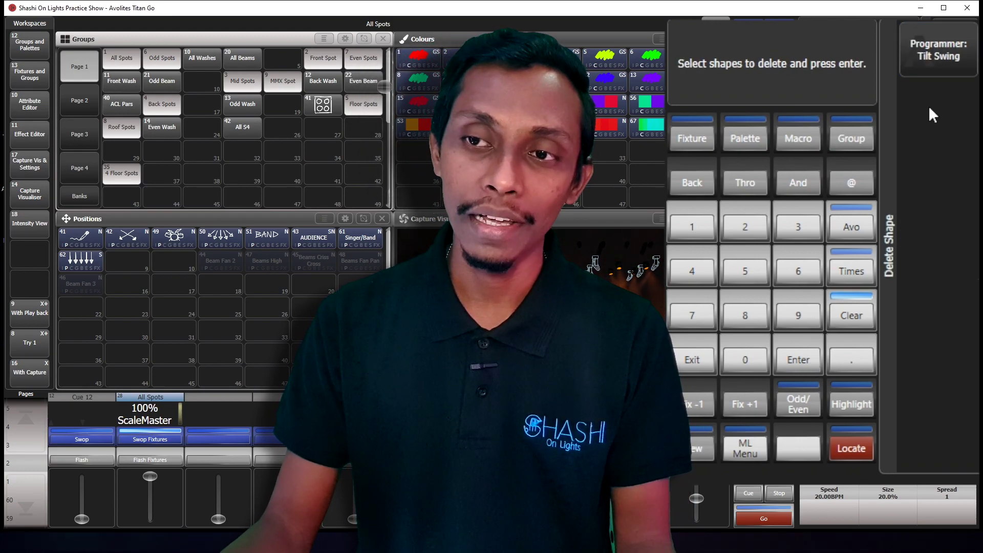
click(942, 51)
click(797, 359)
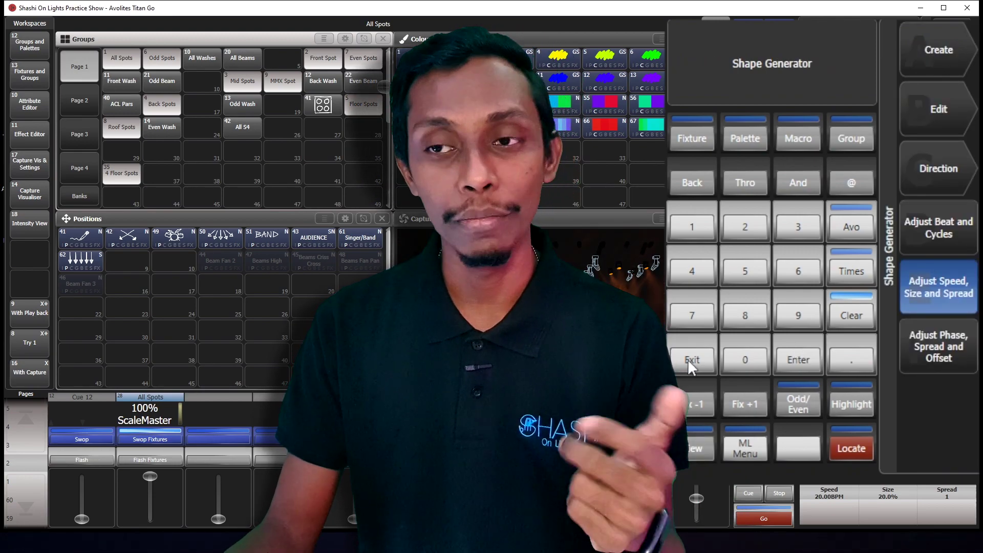
Examine the Edit Fixtures/Groups options of the shape, including adding or removing fixtures and editing groups.
click(950, 127)
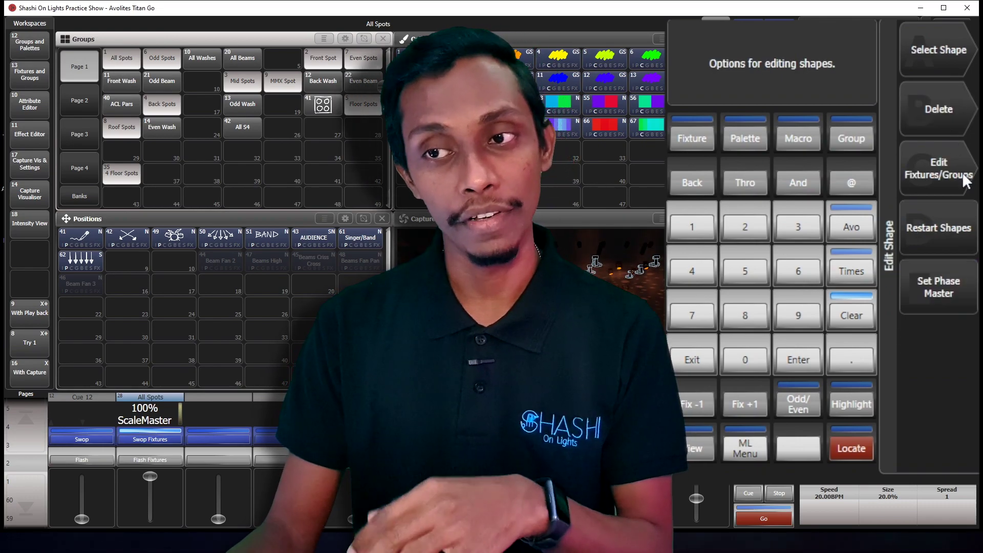
click(964, 179)
click(956, 62)
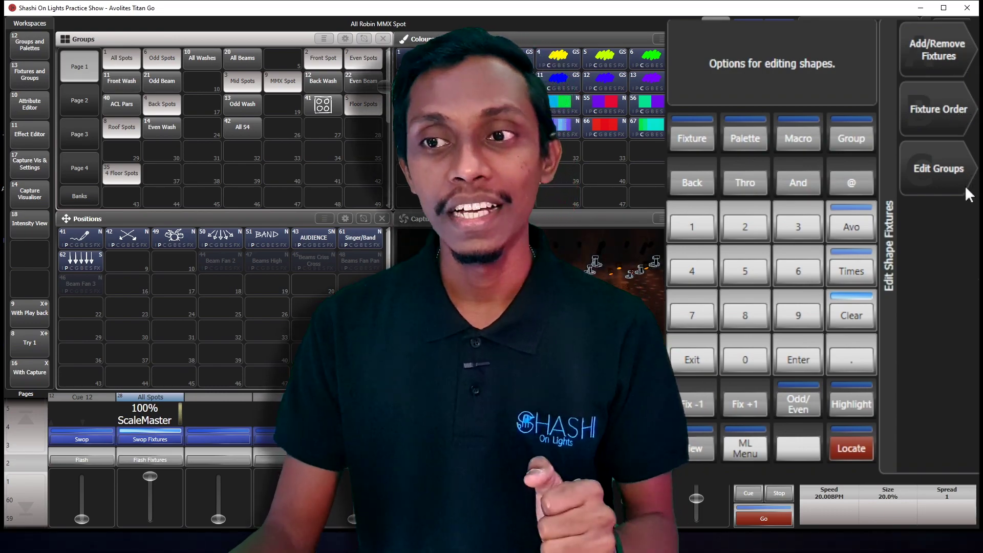
click(965, 184)
click(939, 60)
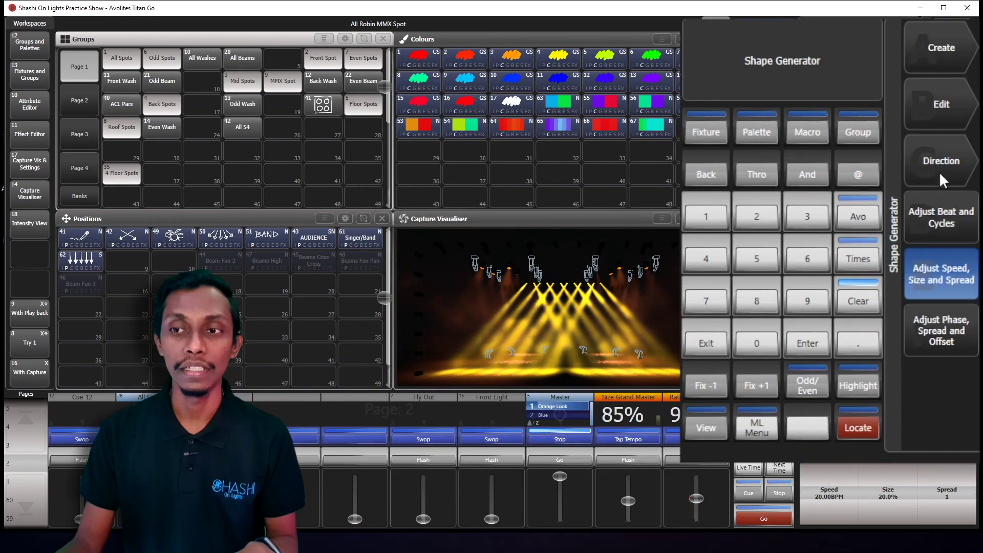
Try the downward and up-down shape directions, return to left-to-right, and set the shape's spread to 10.
click(938, 171)
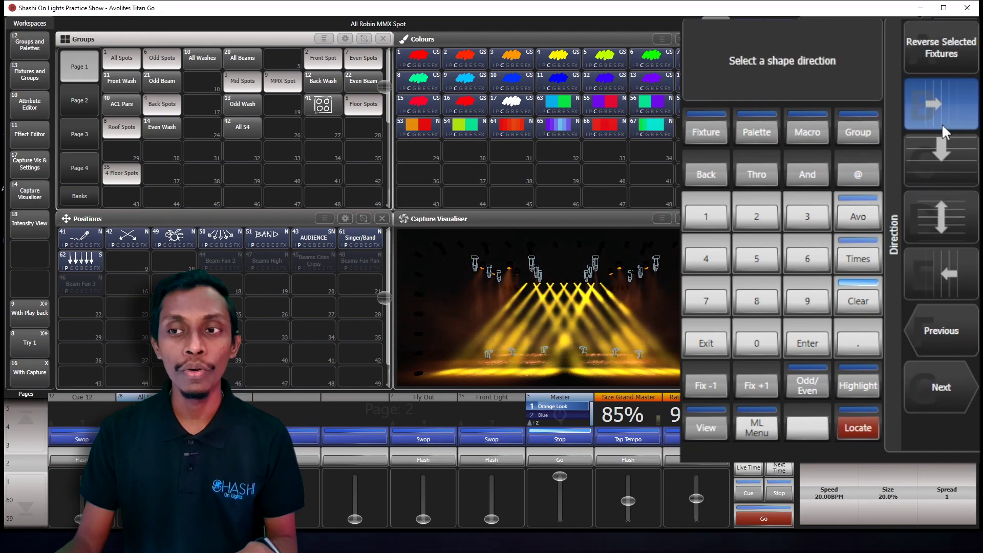
click(953, 162)
click(949, 207)
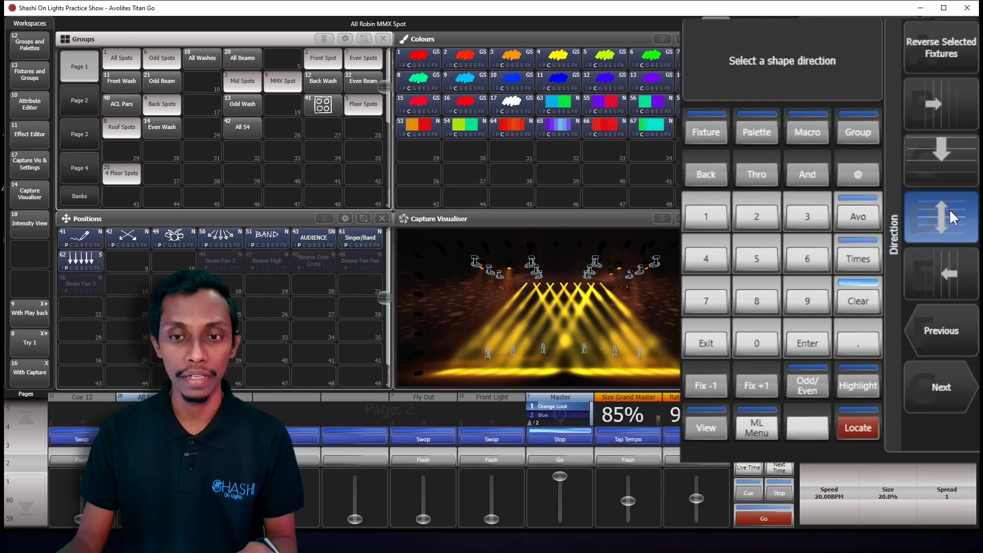
click(929, 125)
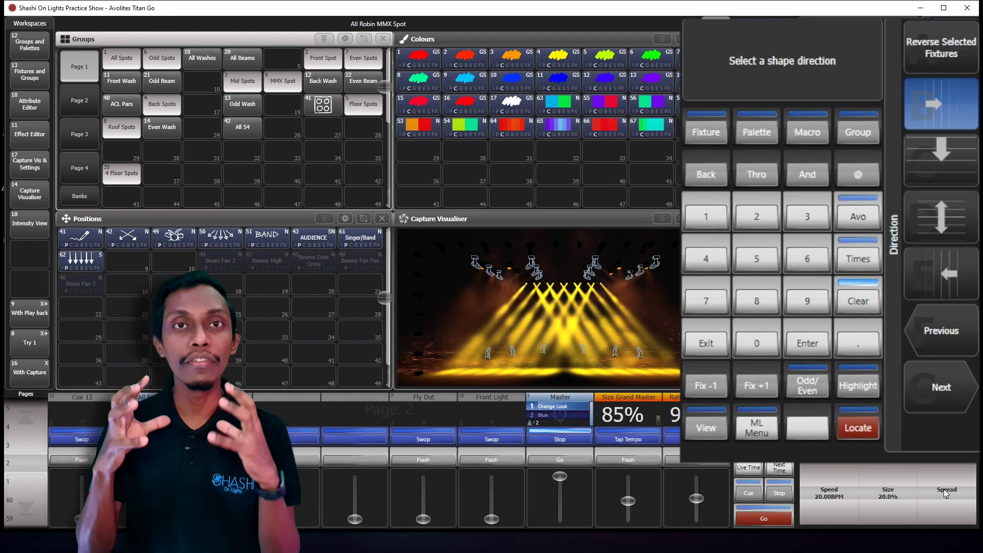
drag(944, 490, 933, 485)
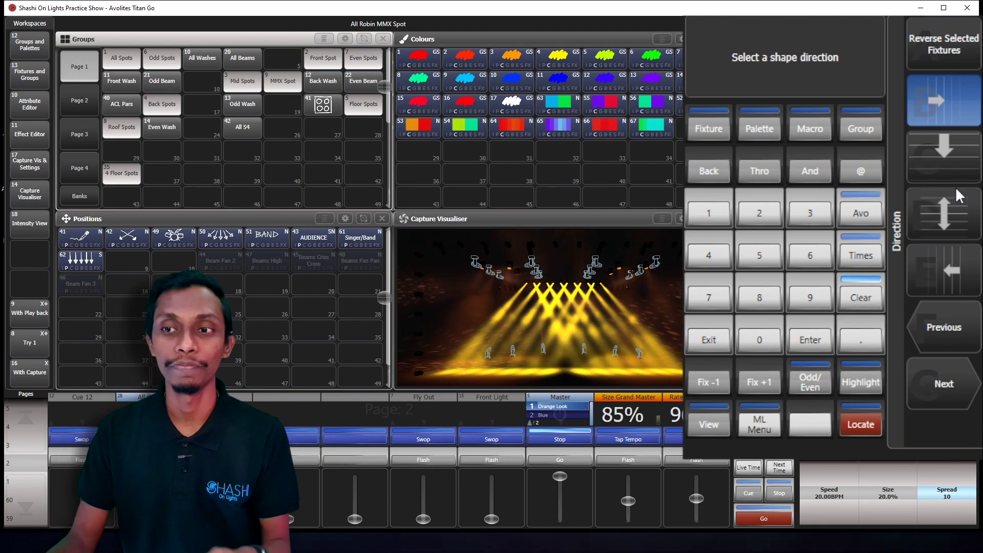
Try the right-to-left and inward directions on the Tilt Swing shape, and finish with the upward direction.
click(953, 272)
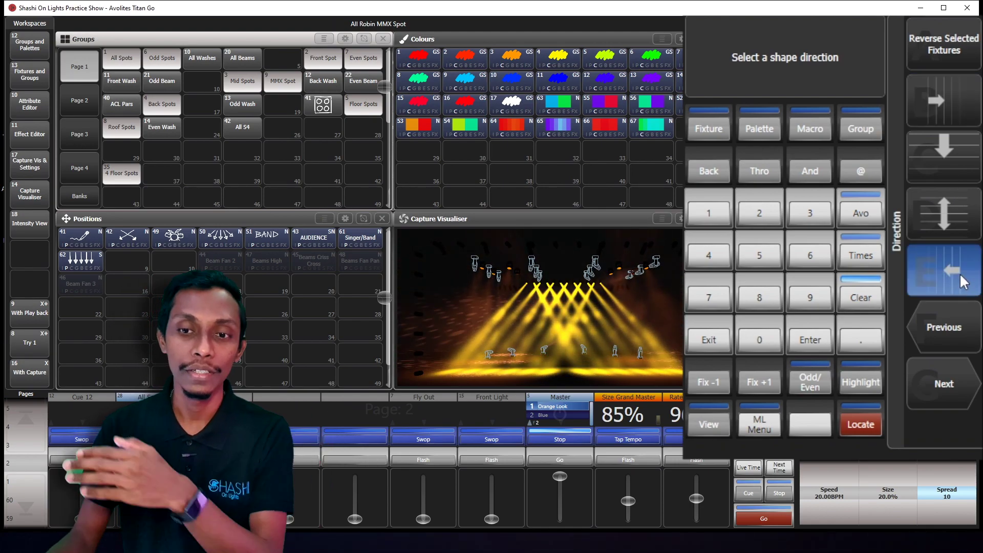
click(947, 326)
click(944, 230)
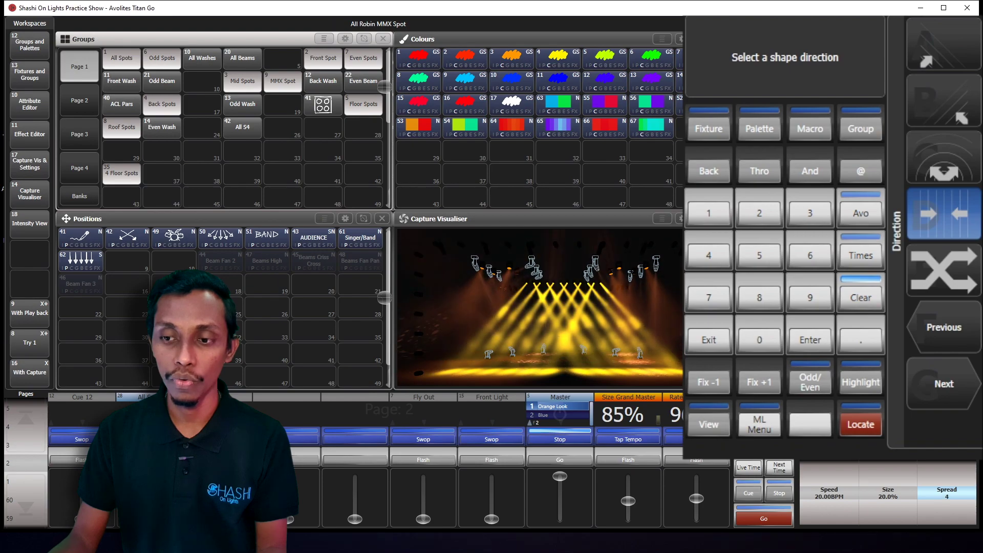
click(952, 338)
click(951, 34)
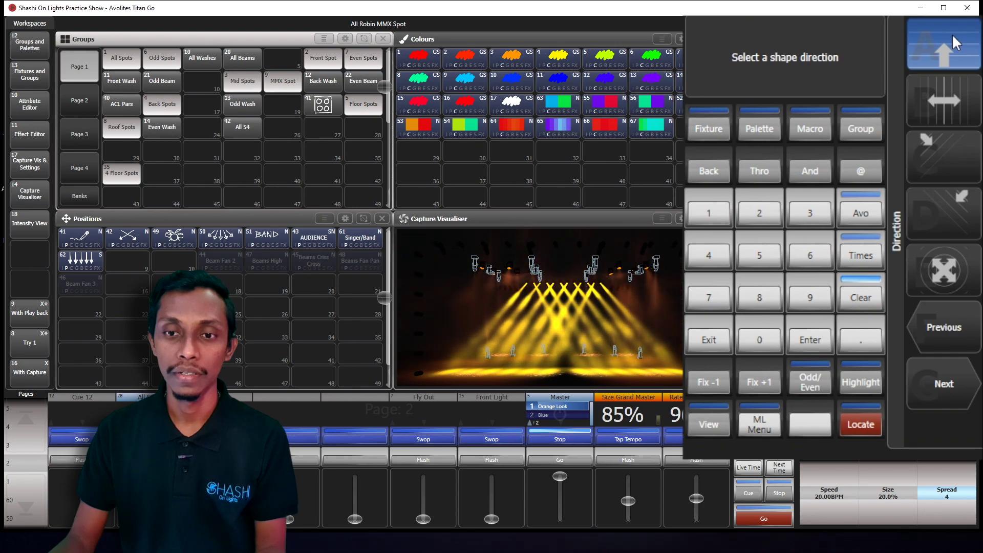
click(951, 34)
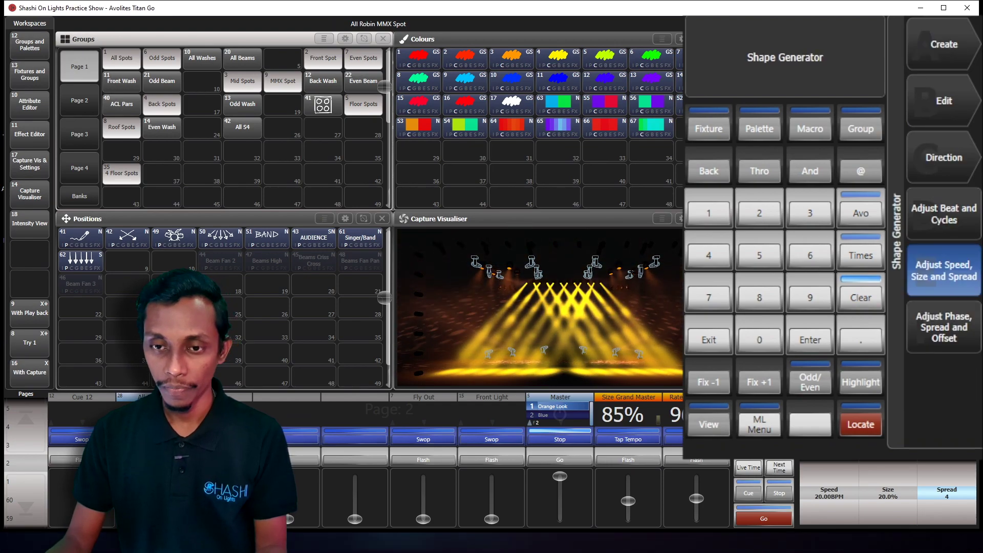
Set the spots' Yellow C-Mix to 0% and their Magenta C-Mix to 100%.
click(826, 469)
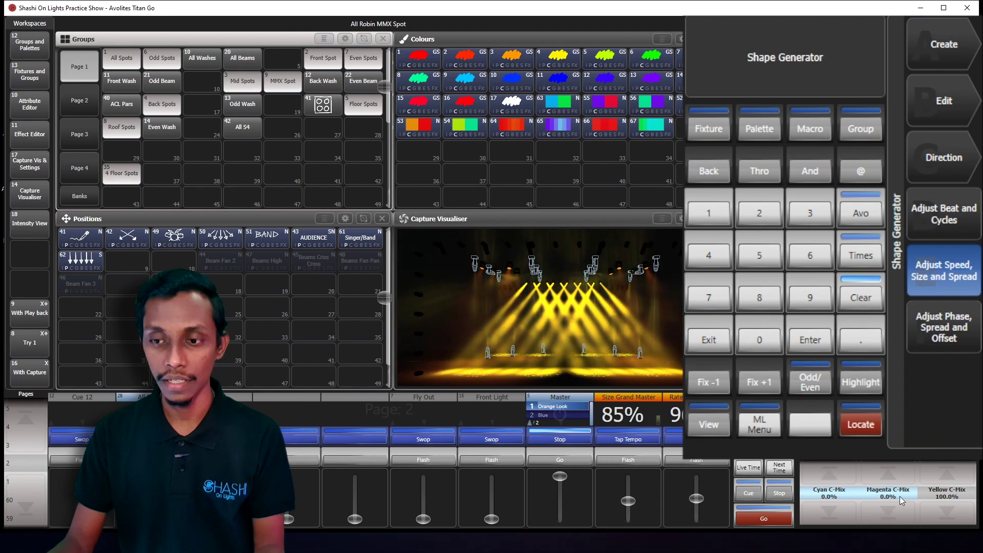
click(944, 507)
click(892, 468)
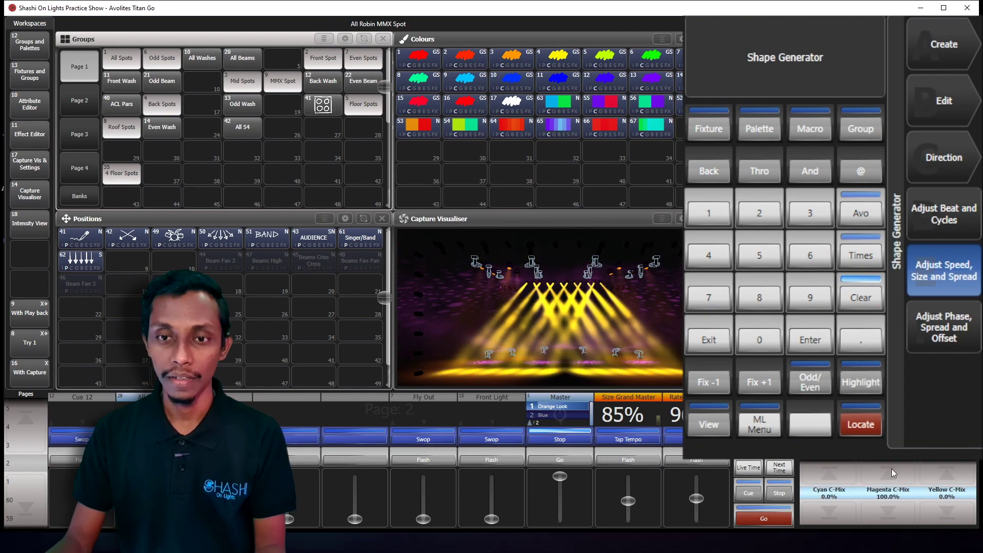
Set the Tilt Swing shape's spread to 5 and limit it to 1 cycle.
click(831, 511)
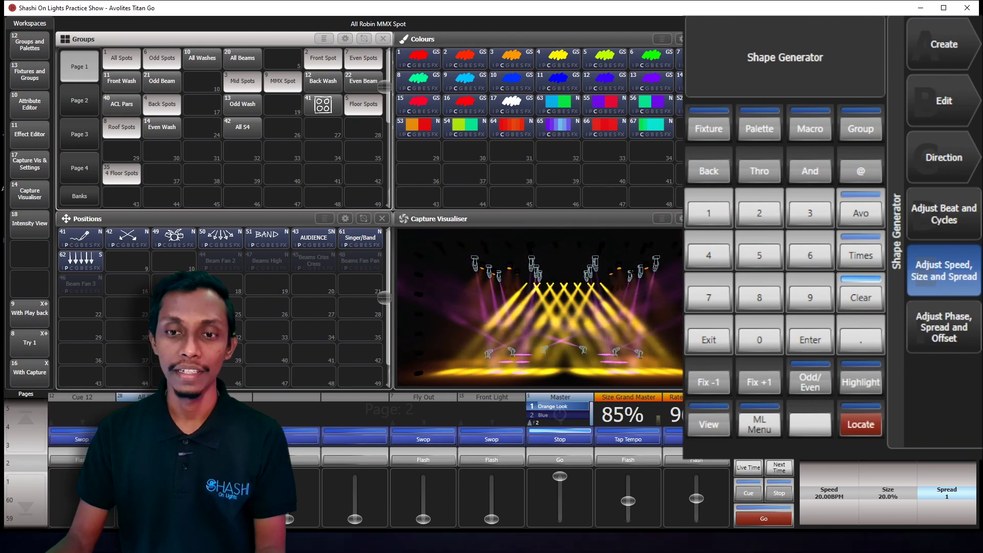
scroll(946, 491, up, 4)
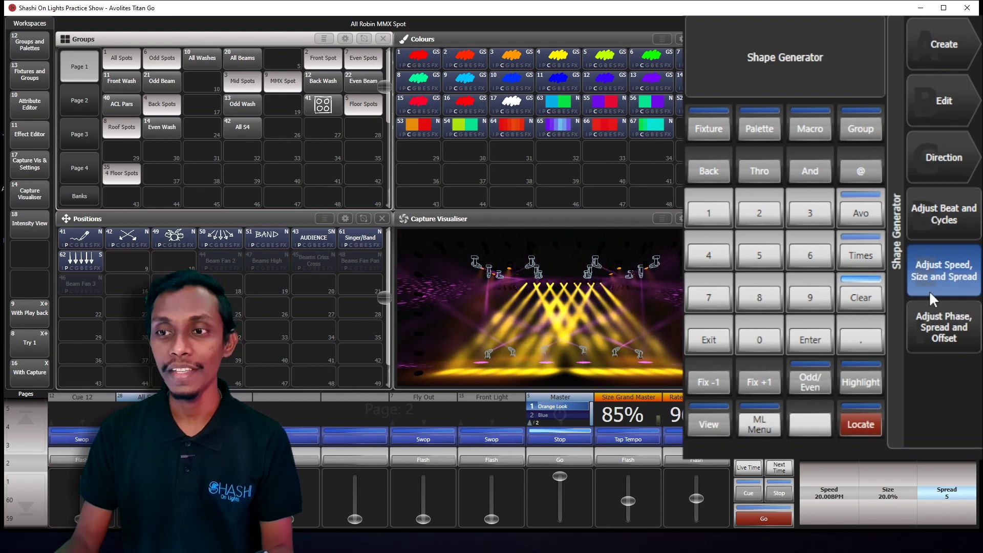
click(951, 221)
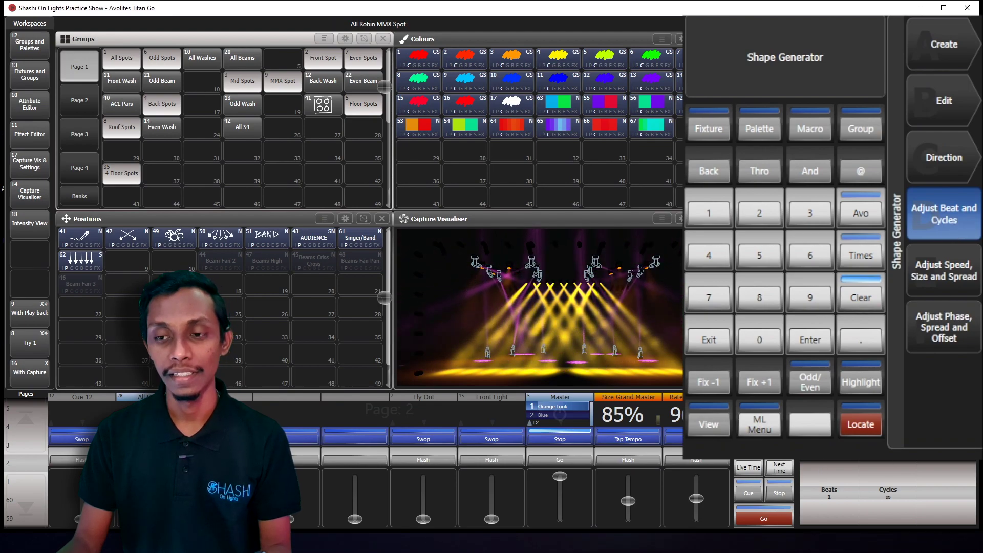
click(888, 491)
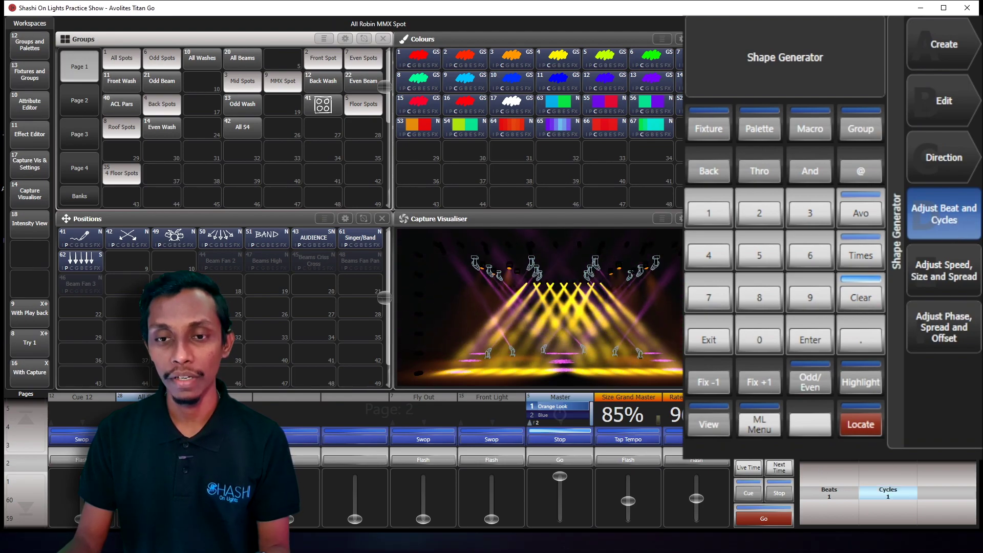
Set the shape's beats to 4 while keeping it at 1 cycle.
click(946, 102)
click(953, 219)
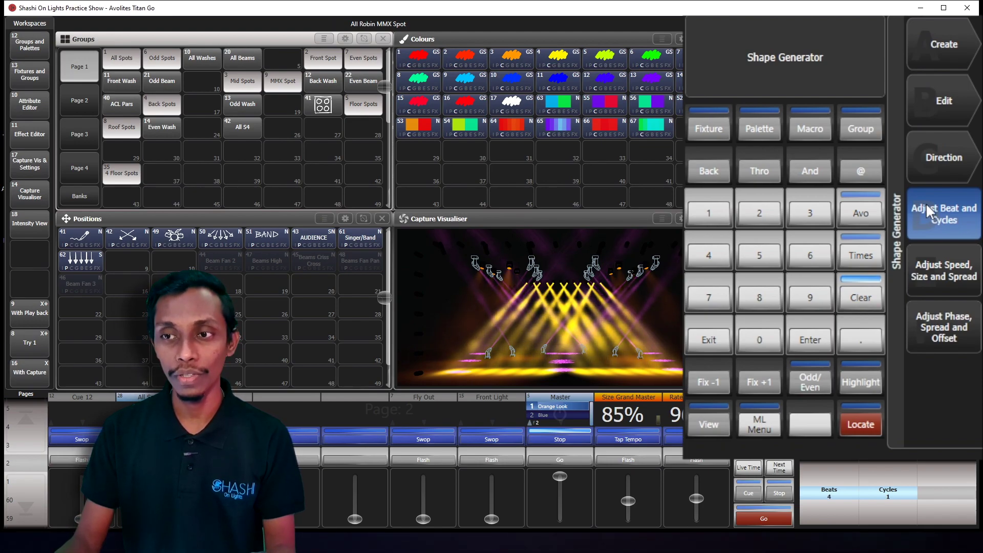
click(944, 100)
click(932, 216)
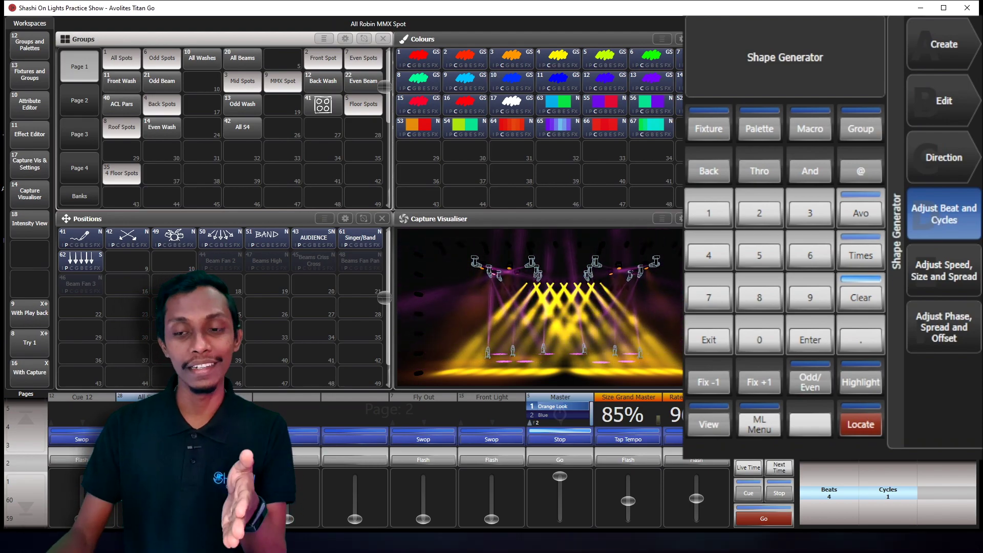
Try 2 beats on the shape, return it to 4 beats, and set its cycles to infinite.
scroll(829, 492, down, 3)
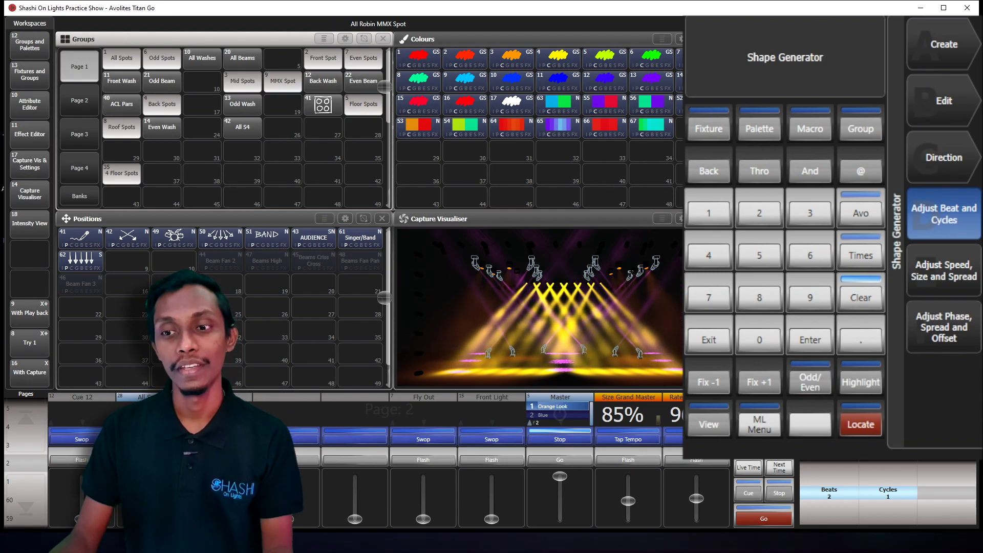
click(944, 157)
click(726, 348)
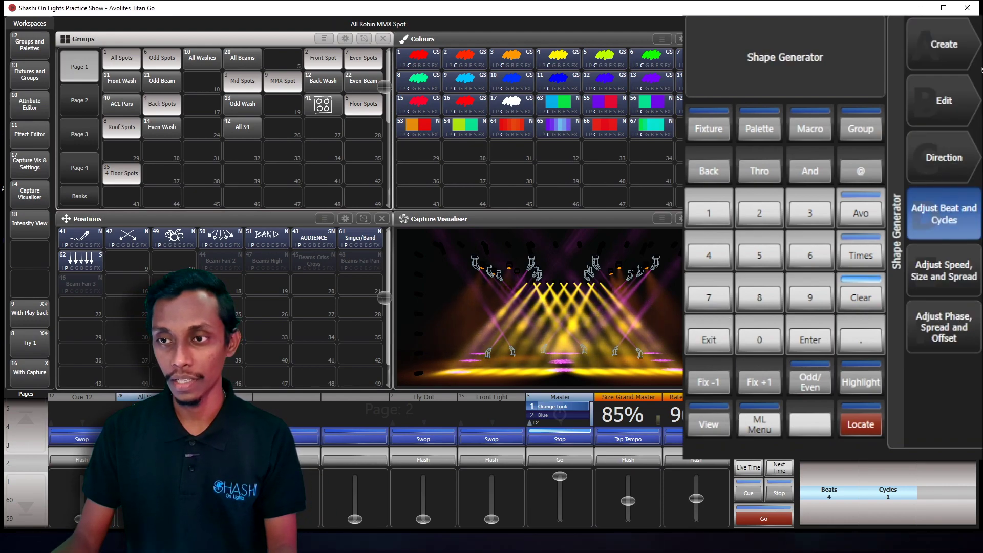
click(973, 97)
click(948, 210)
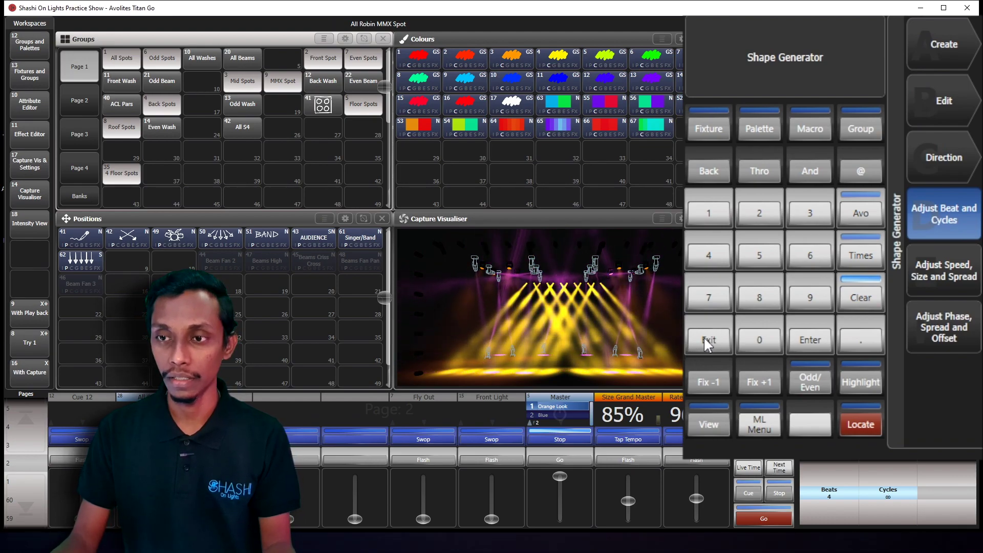
Raise the shape's speed gradually to 42.84 BPM.
click(964, 277)
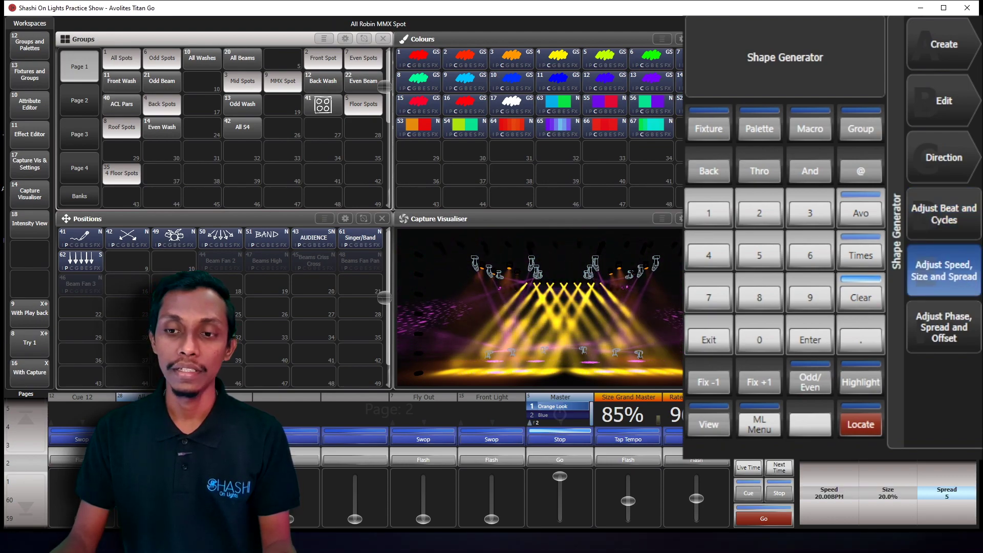
scroll(829, 493, down, 1)
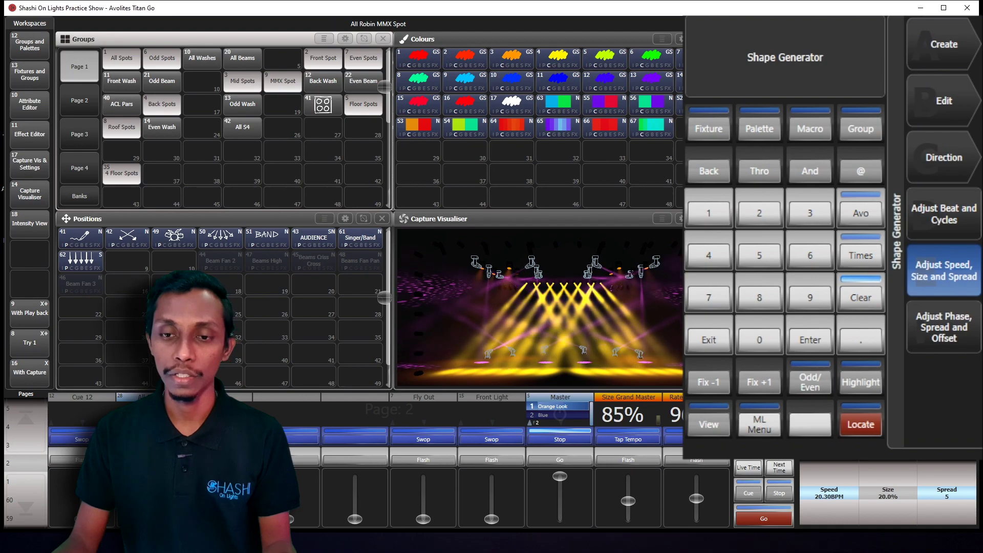
scroll(829, 492, up, 10)
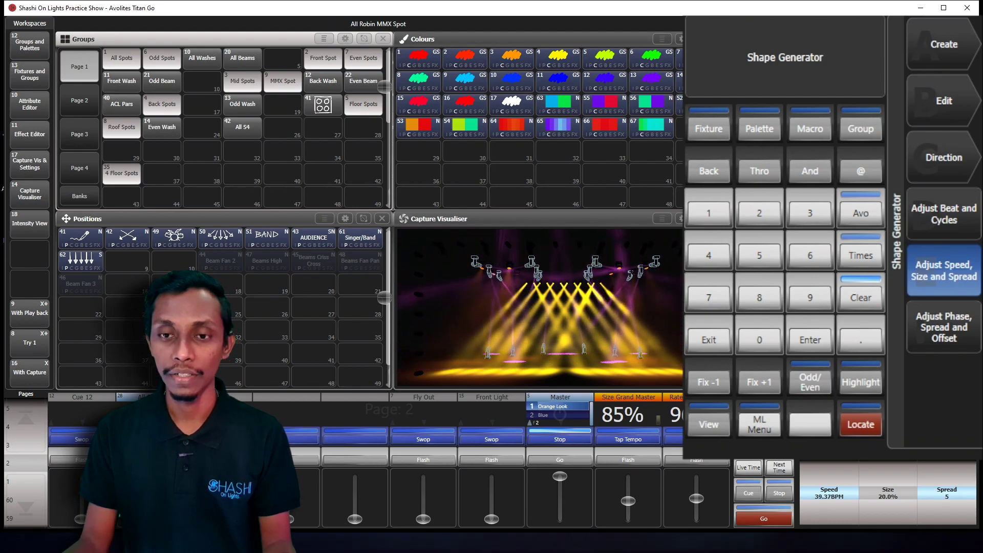
Try entering 120 as the shape's speed without choosing BPM as the unit.
click(828, 493)
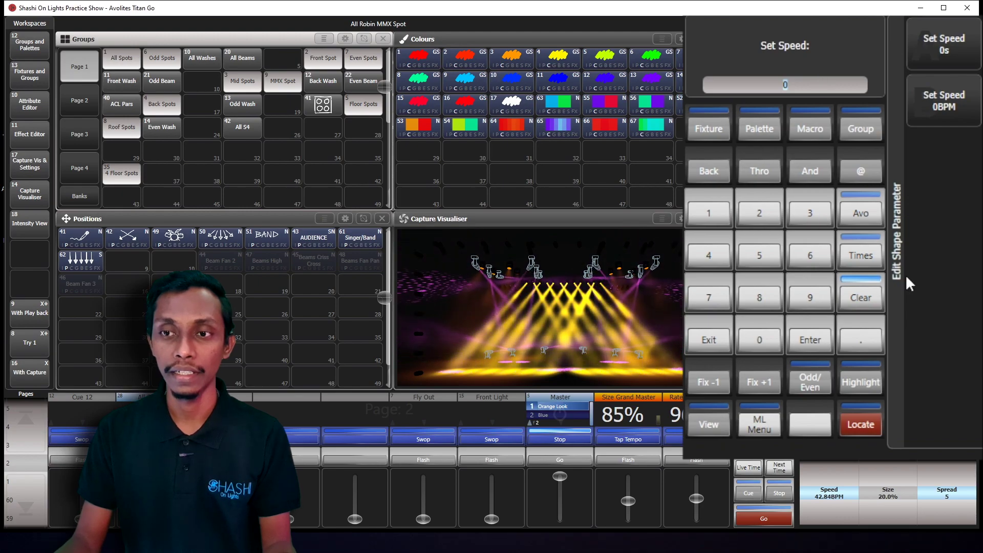
click(708, 213)
click(759, 213)
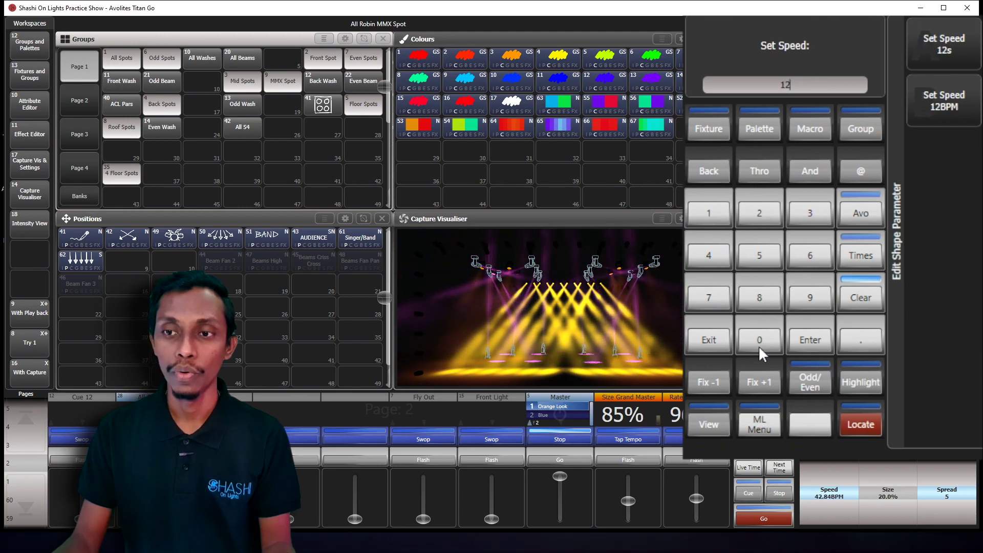
click(758, 342)
click(803, 341)
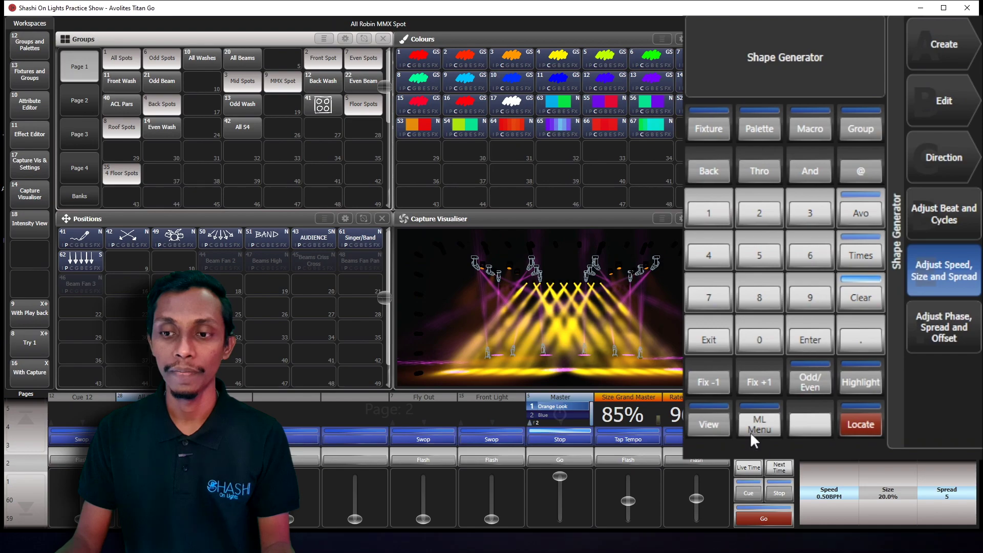
Set the shape's speed to 120 BPM, choosing BPM rather than seconds as the unit.
click(825, 499)
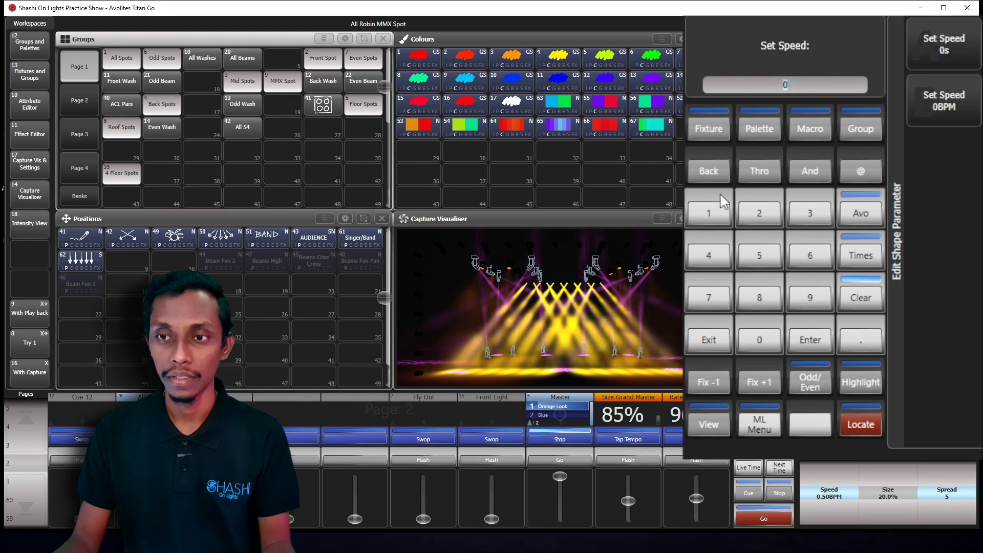
click(759, 213)
text(0)
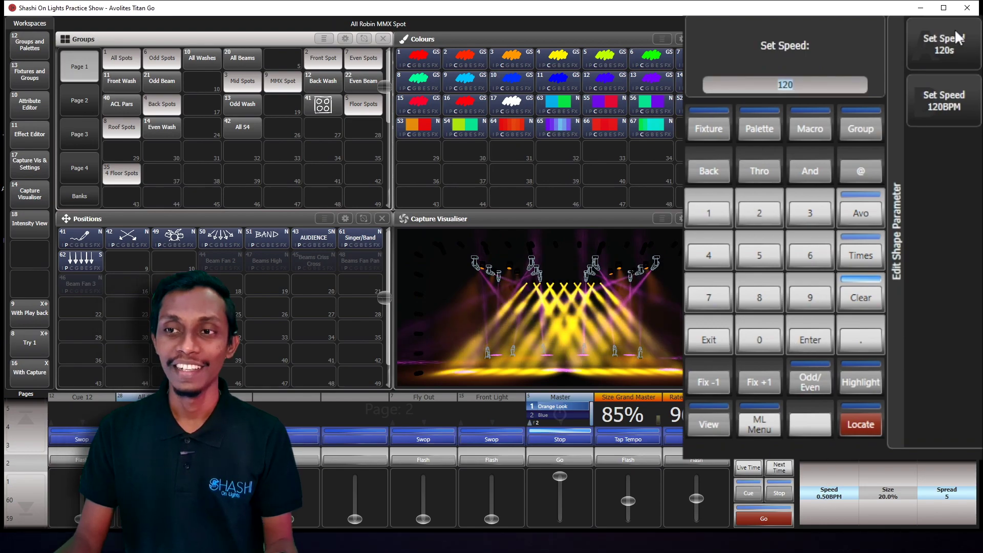
click(957, 100)
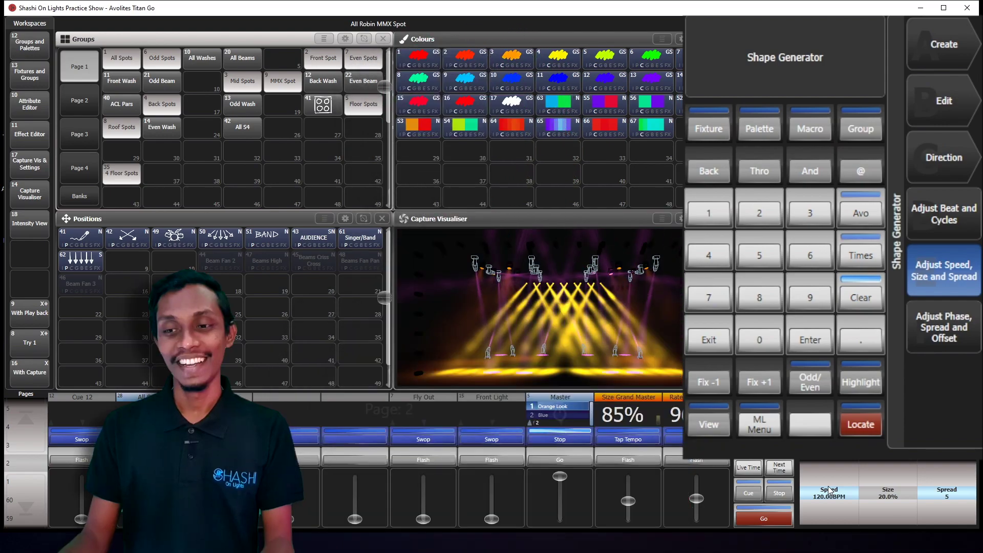
Set the shape's speed to 40 BPM and its spread to 2, giving a phase of 180°.
click(930, 313)
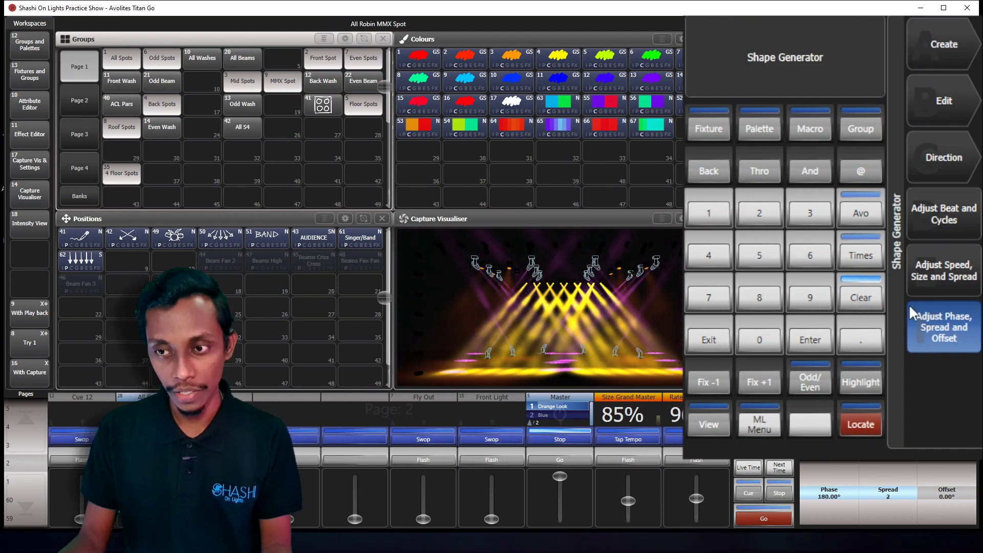
click(926, 280)
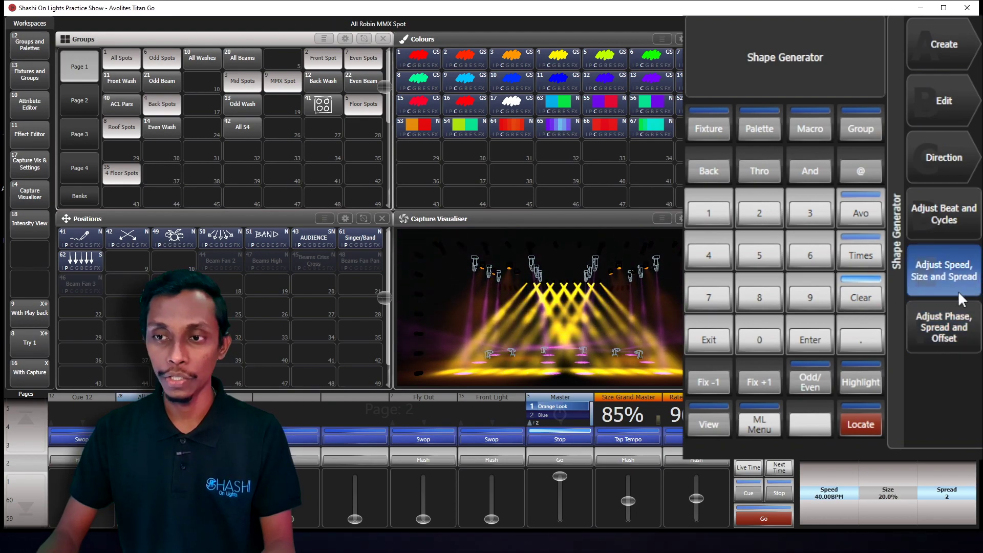
click(952, 322)
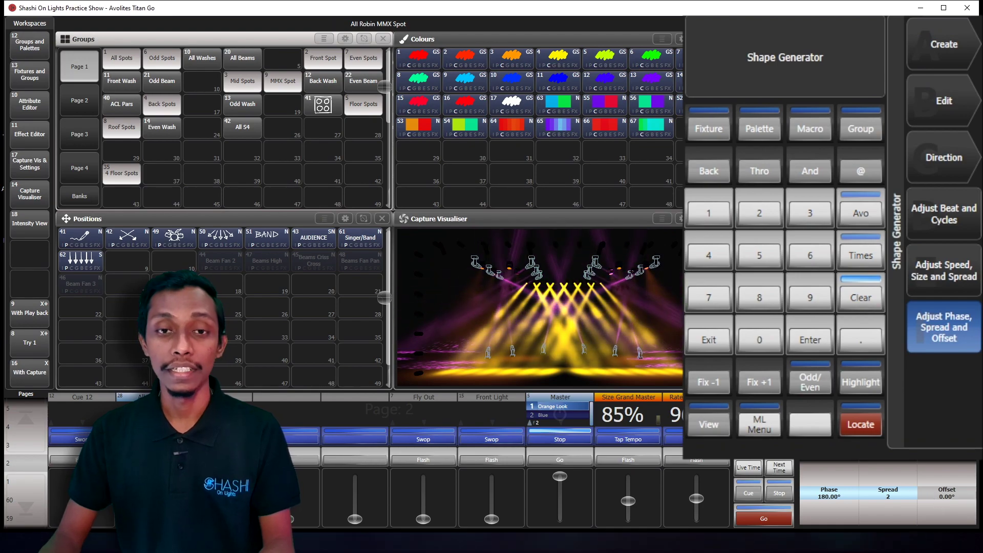
Select MMX Spot fixtures 13 to 18 in the Fixtures and Groups workspace, set their phase offset to 180°, and return to the With Capture workspace.
click(30, 79)
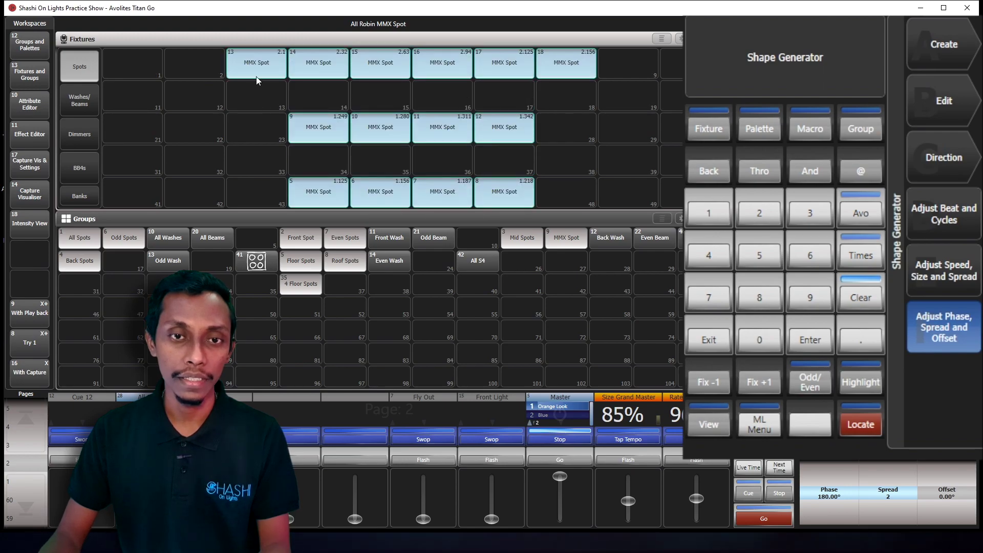
drag(255, 64, 609, 101)
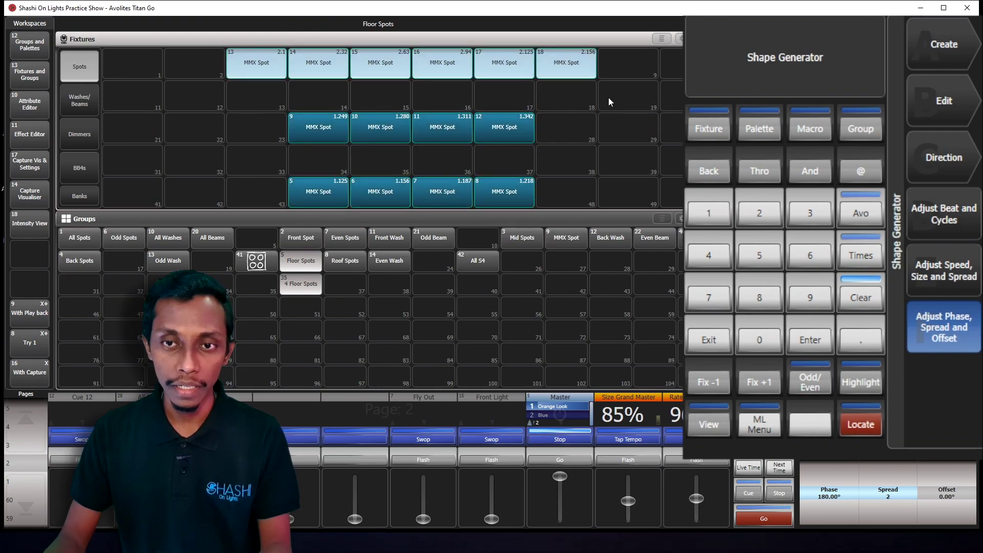
click(946, 492)
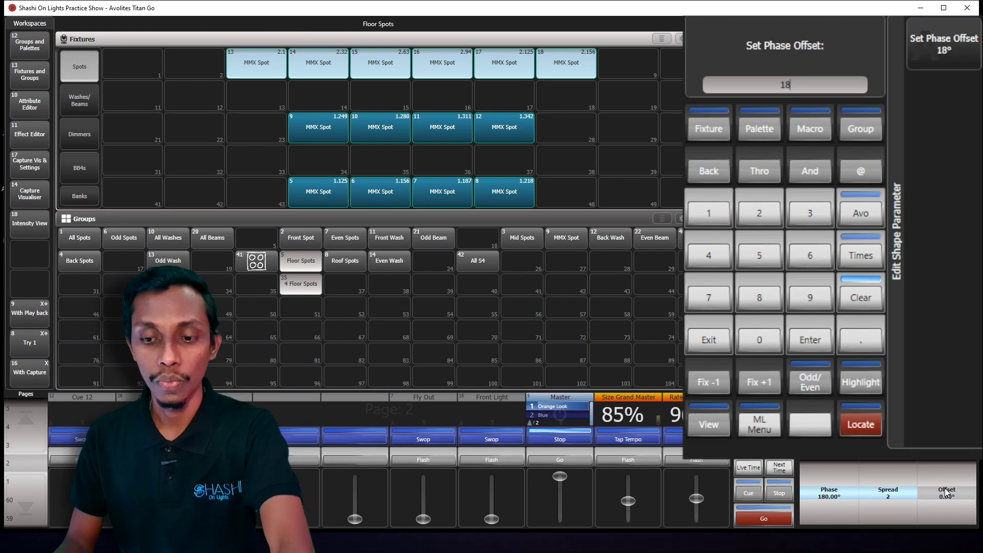
key(Return)
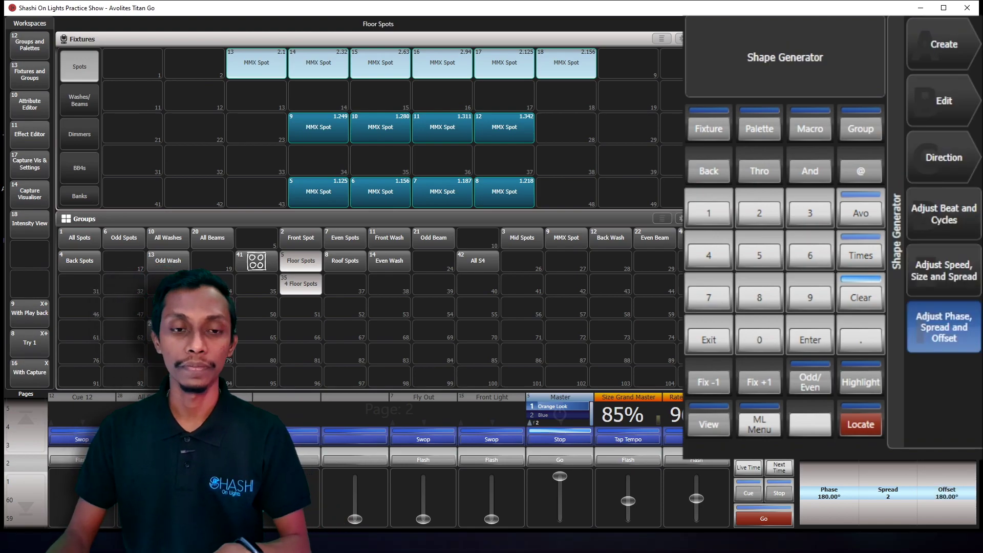
click(31, 377)
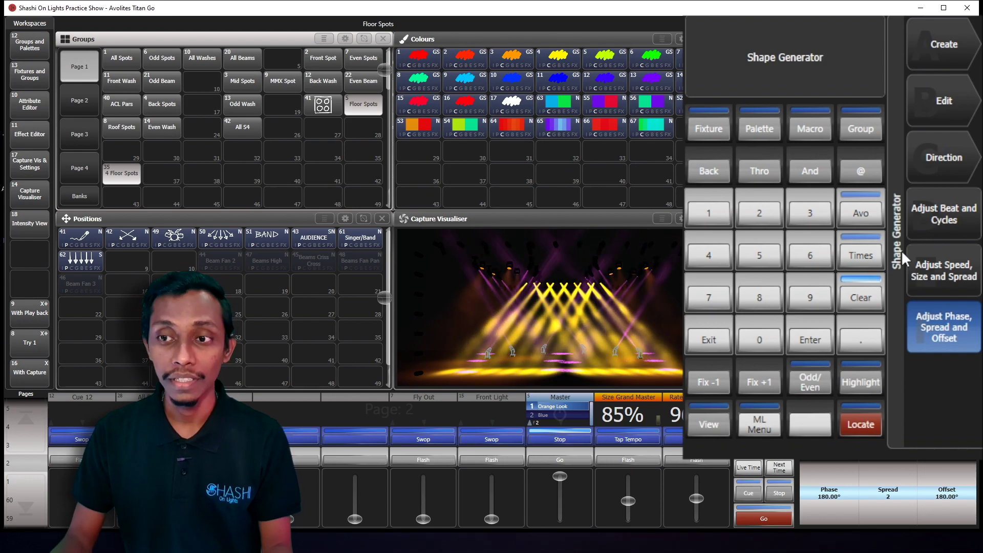
Reselect the All Spots group, reset the shape's offset to 0°, and set its spread to 4 for a 90° phase.
click(121, 57)
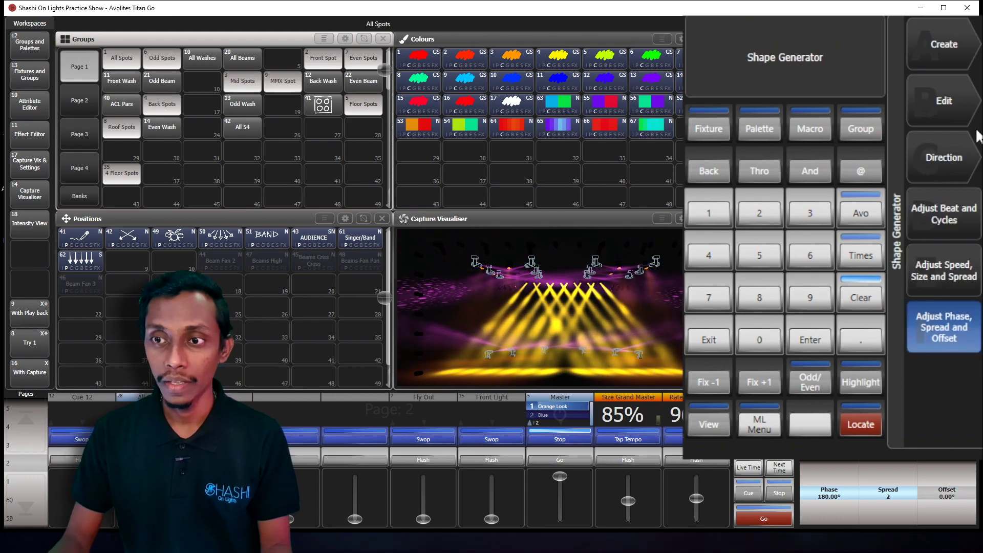
click(970, 105)
click(944, 207)
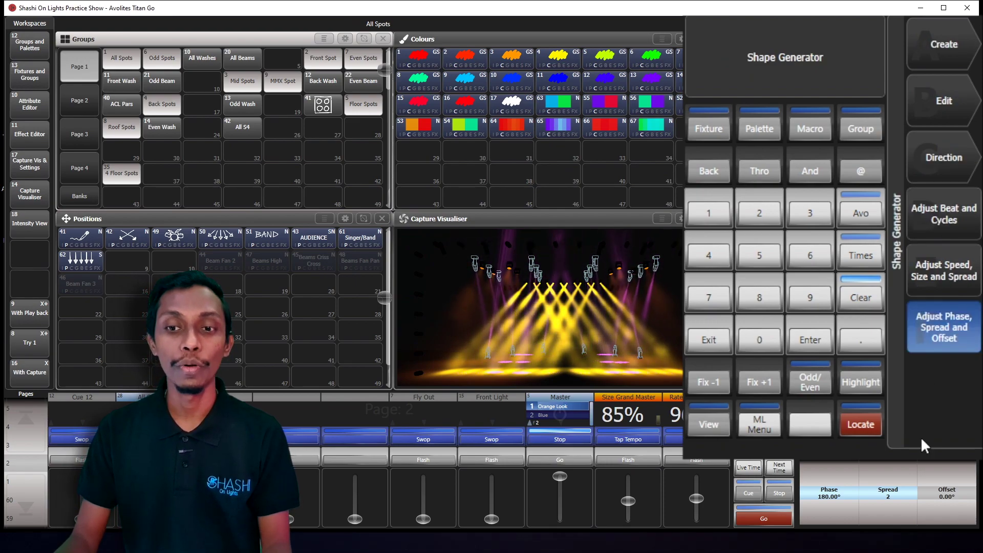
drag(888, 493, 901, 493)
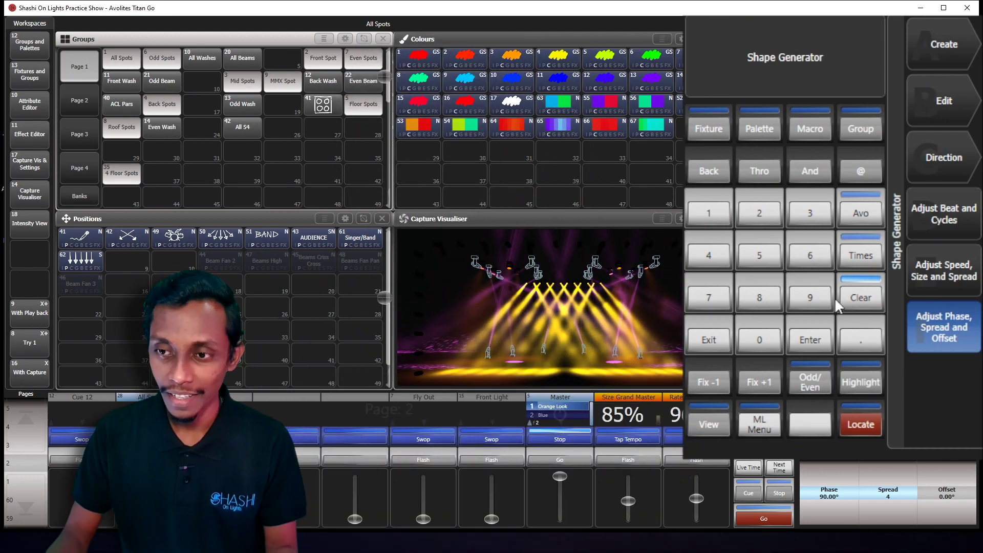
Clear the programmer, and locate the All Spots group with its zoom set to 0%.
click(721, 340)
click(716, 341)
click(125, 60)
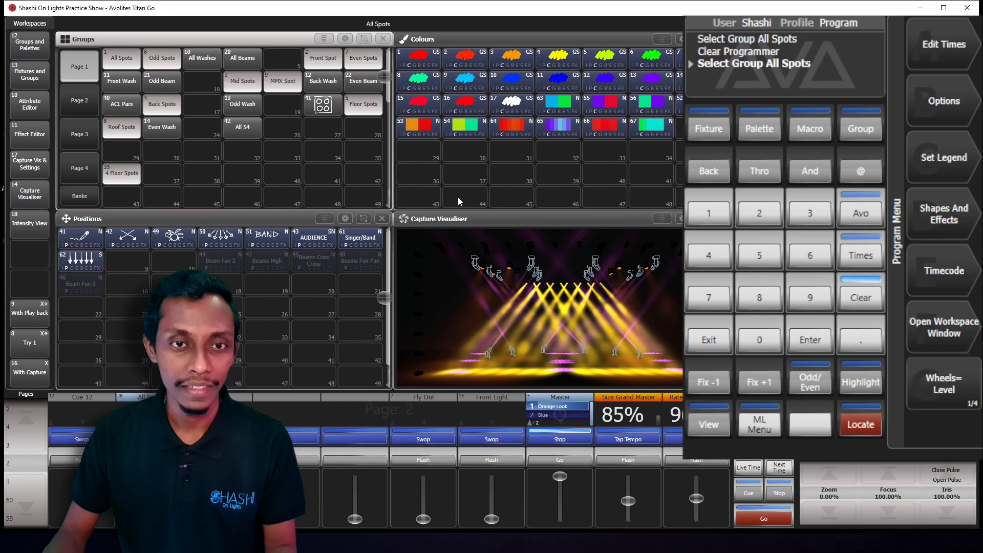
click(845, 425)
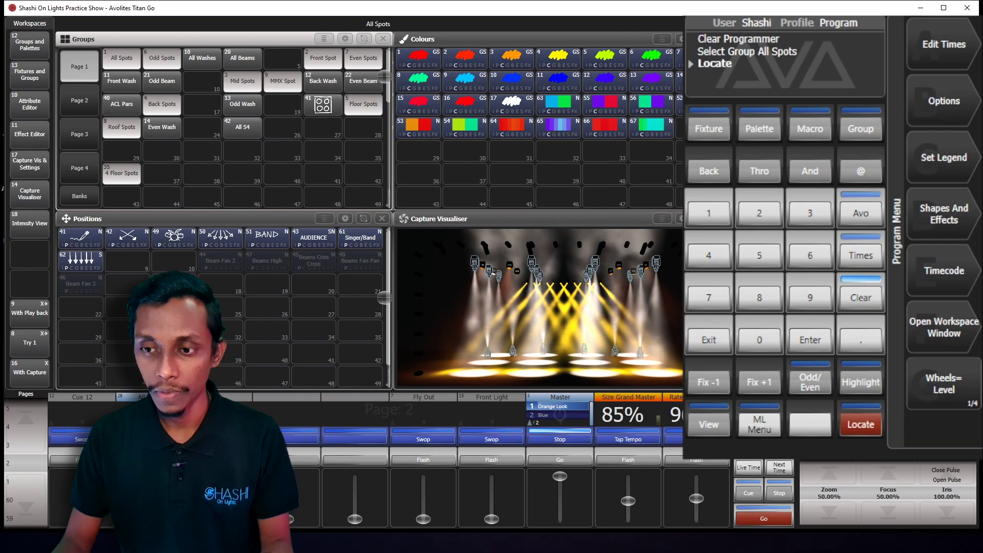
click(830, 506)
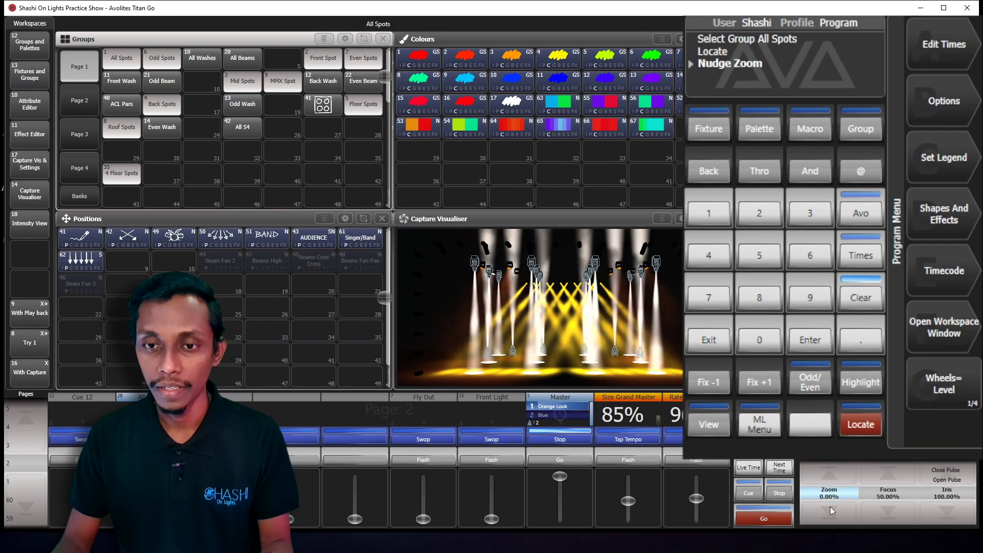
Create a Circle position shape on the All Spots group with the shape generator.
click(951, 204)
click(941, 60)
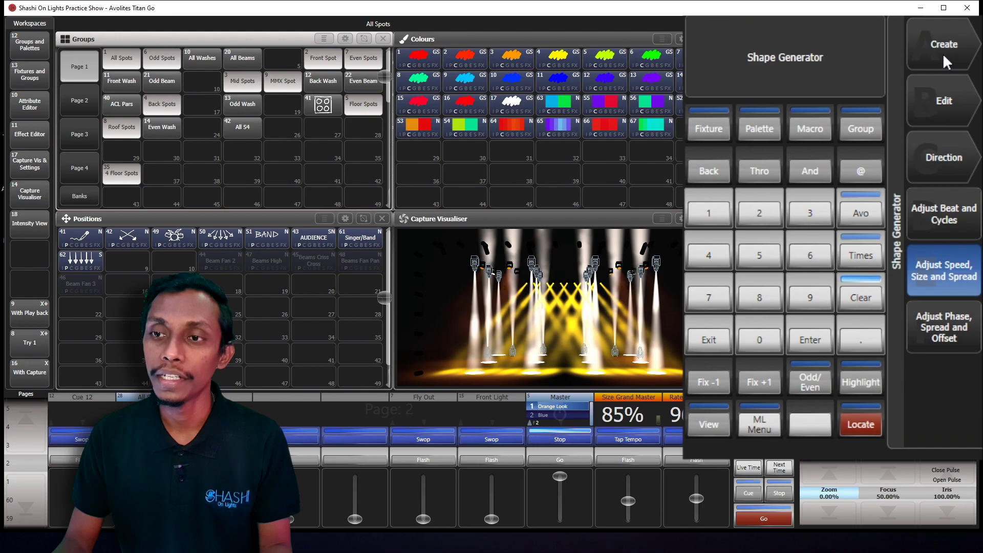
click(941, 54)
click(952, 89)
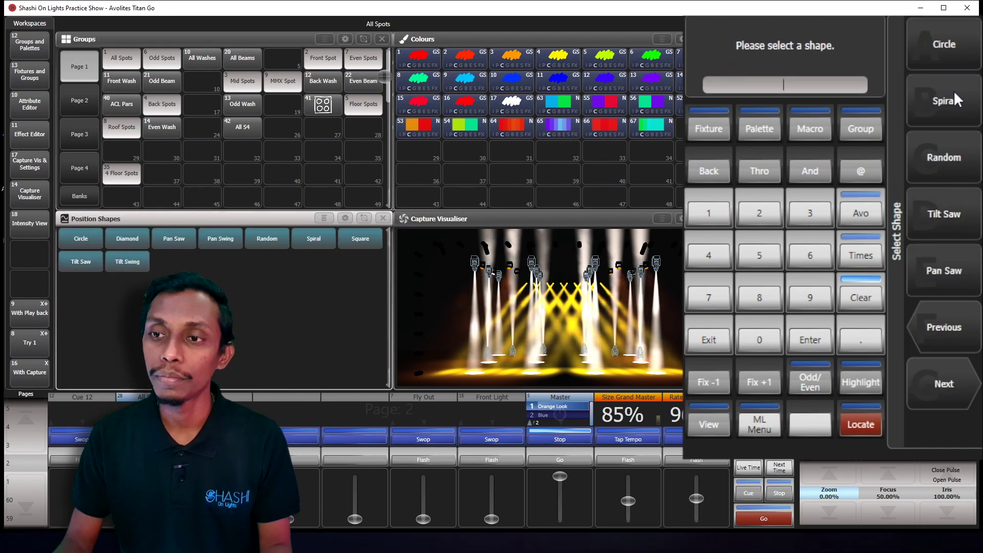
click(949, 33)
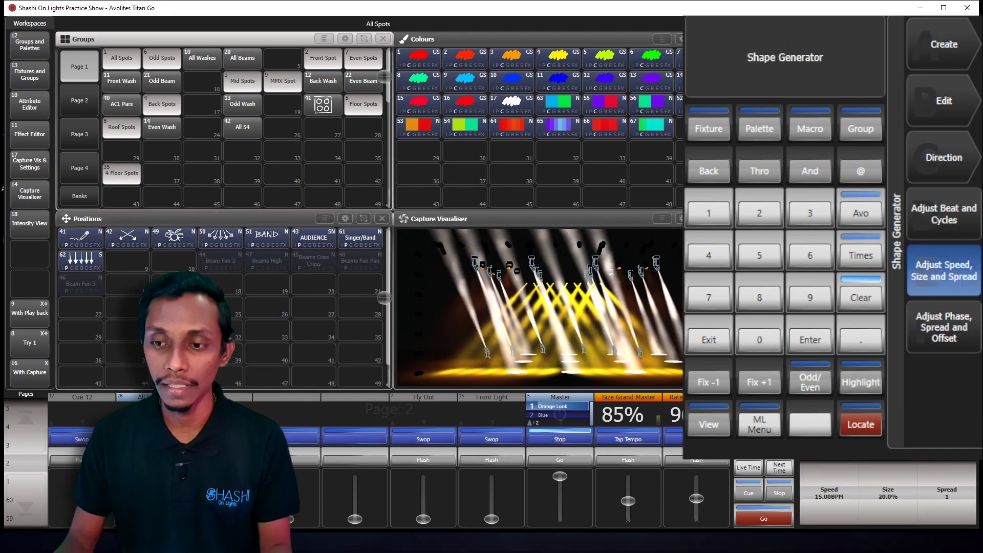
Set the shape size to 0%, tilt the All Spots group to 30.16%, and tilt the 4 Floor Spots group to 71.43%.
click(887, 492)
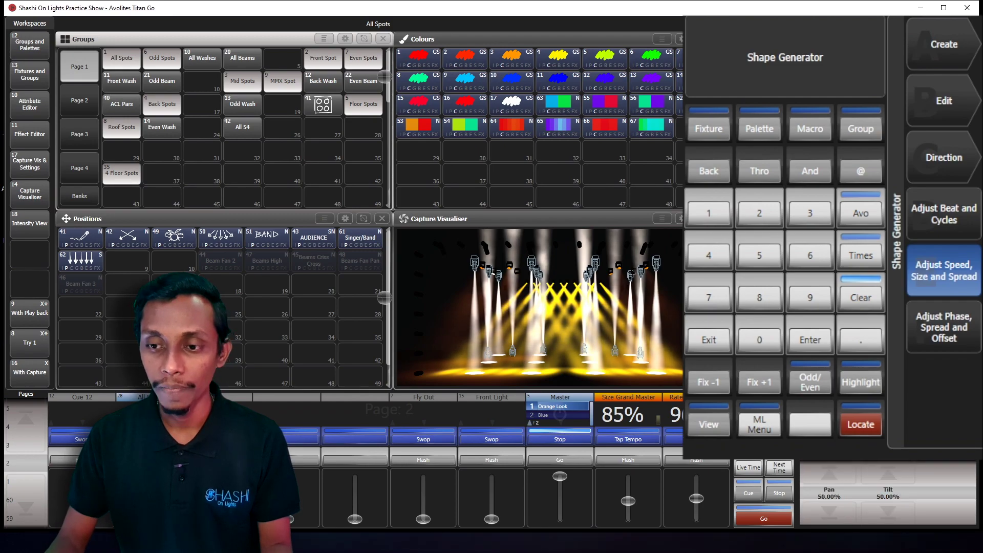
scroll(887, 493, down, 10)
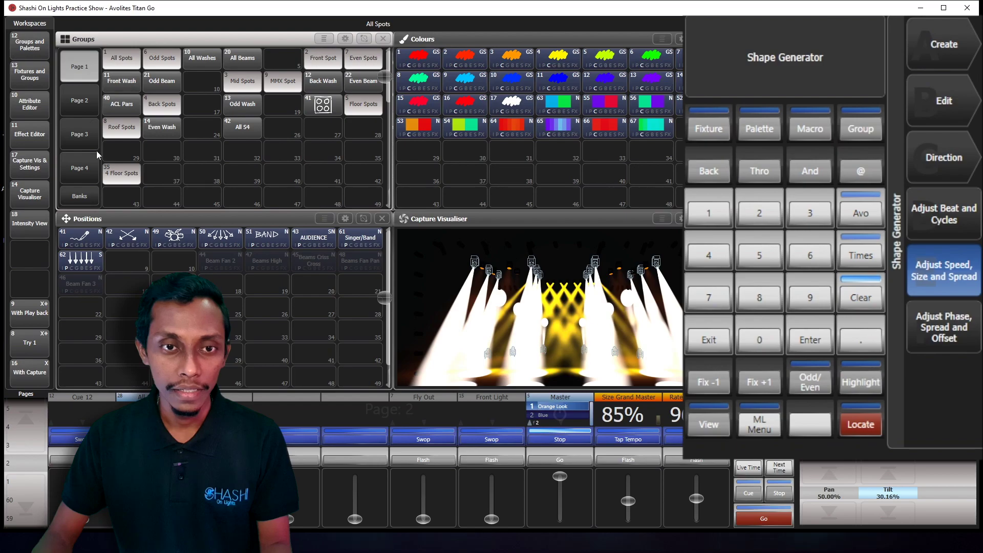
click(118, 172)
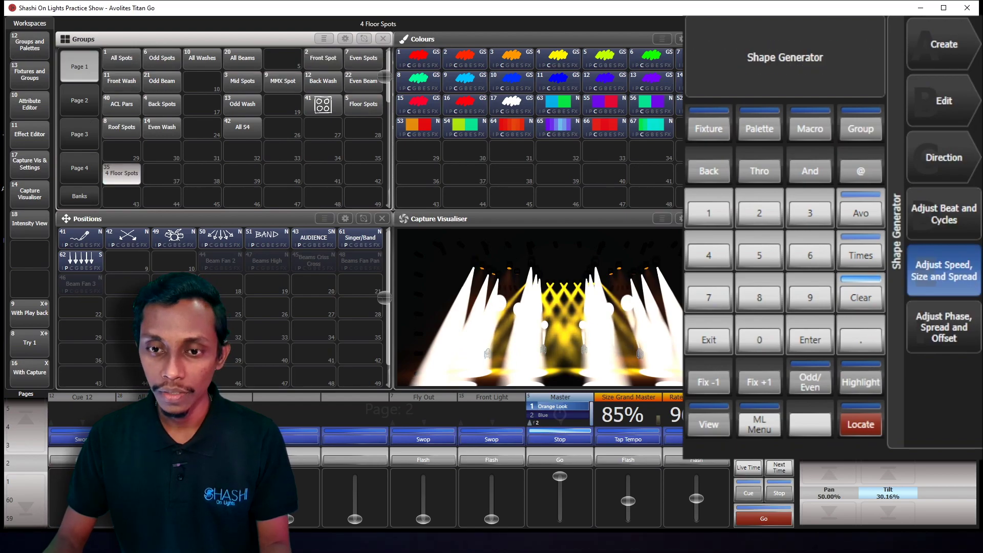
scroll(888, 493, down, 2)
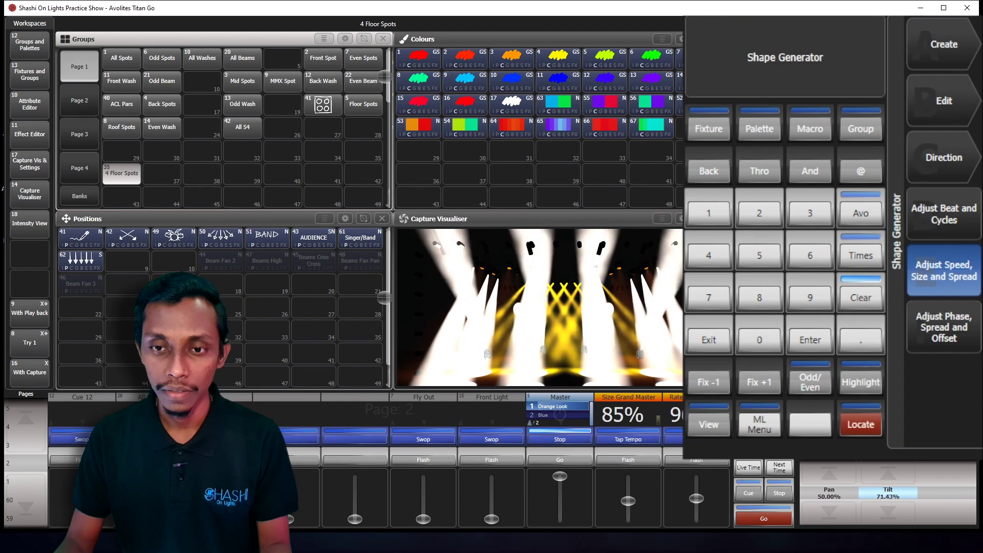
Reselect the All Spots group and set its Circle shape size to 5.9%.
click(122, 59)
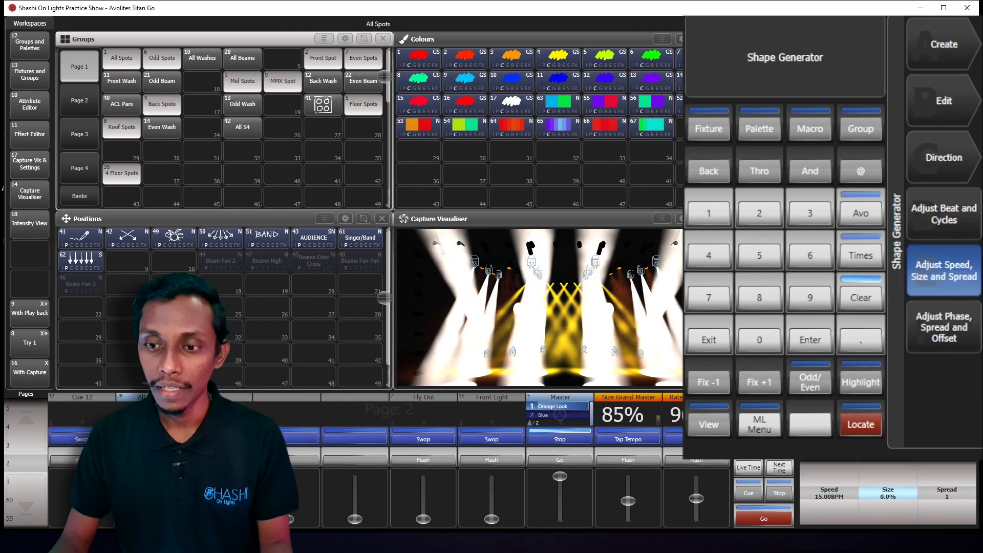
scroll(888, 492, up, 3)
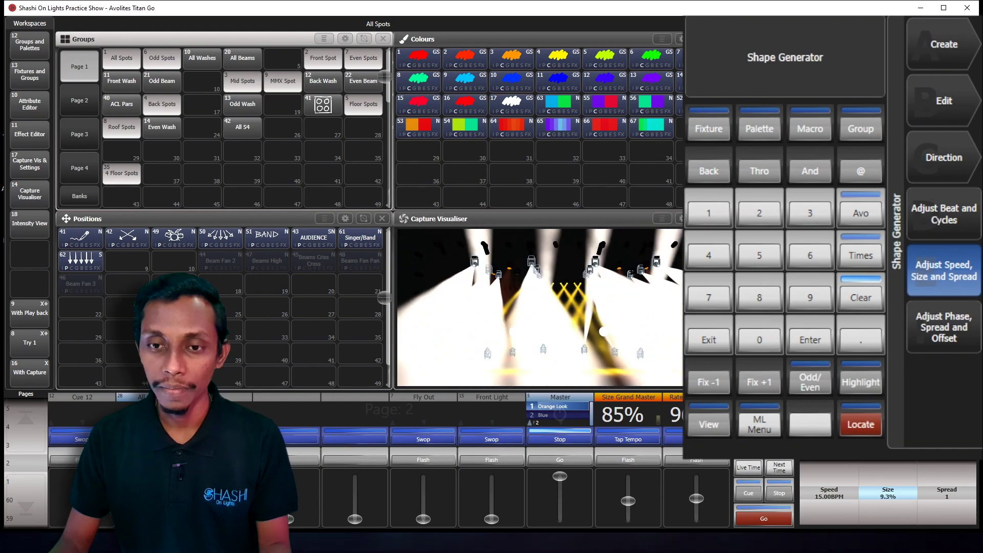
scroll(887, 493, down, 3)
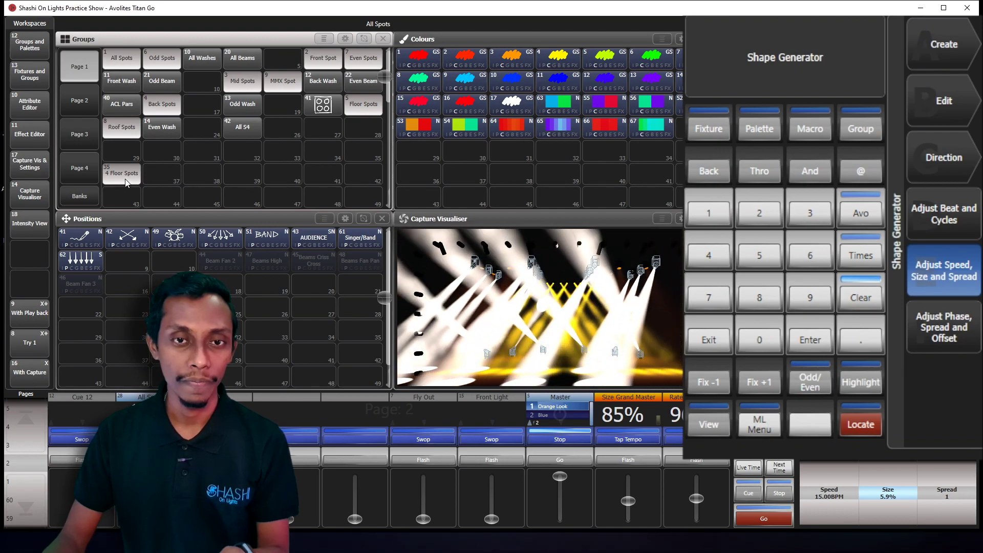
Select the Floor Spots group and set its shape spread to 2.
click(363, 104)
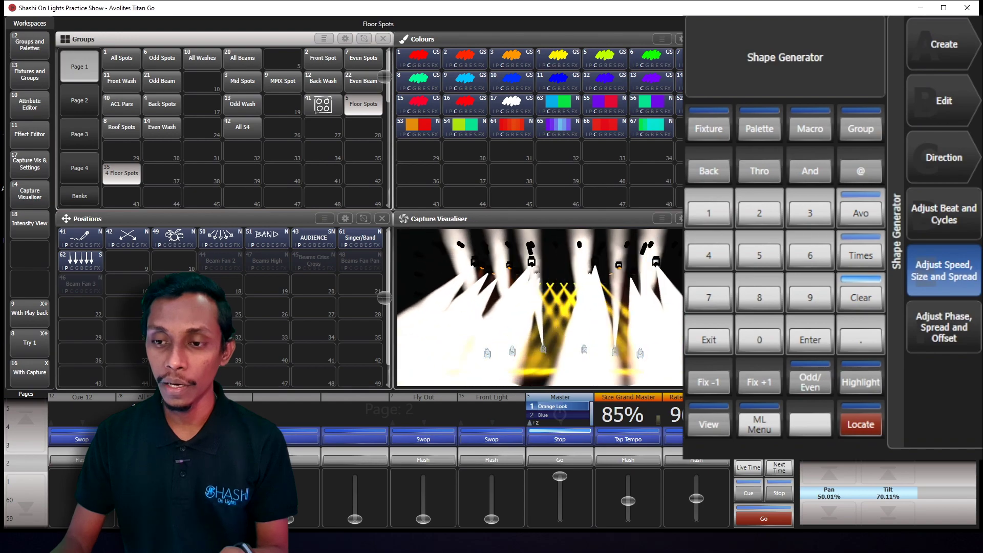
click(944, 270)
scroll(946, 491, up, 5)
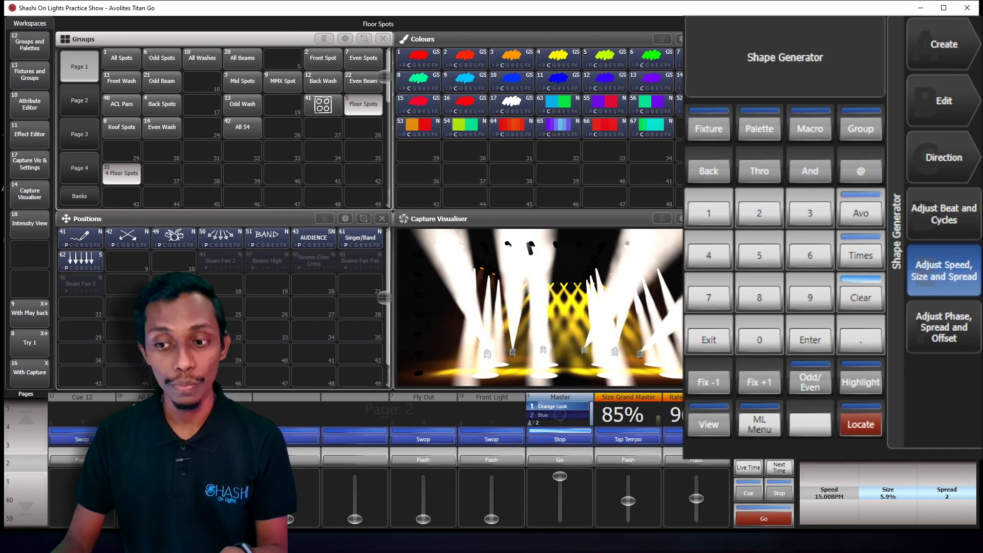
Reselect the All Spots group, try shape spreads of 5, 3 and 4, and set the spread back to 1.
click(122, 58)
scroll(946, 491, up, 4)
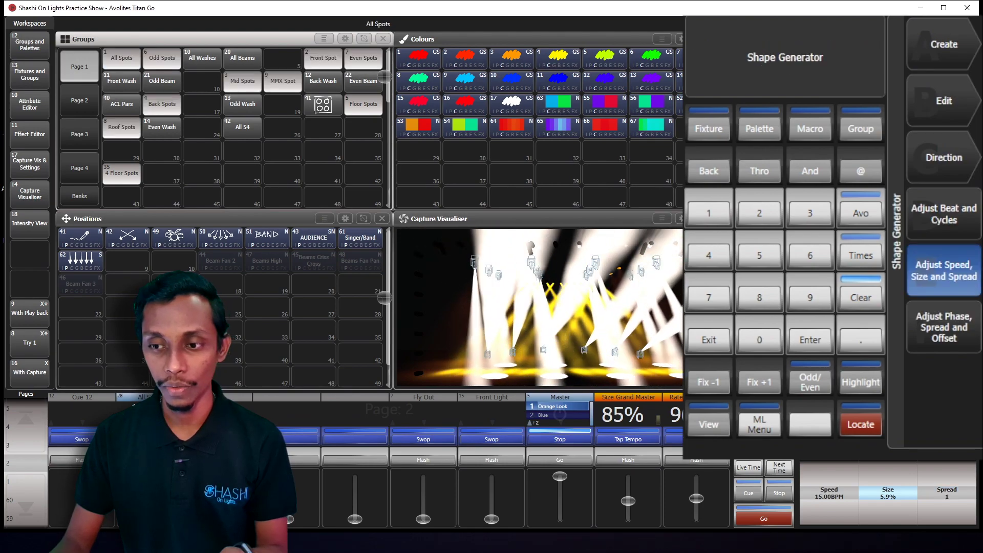
scroll(946, 492, up, 1)
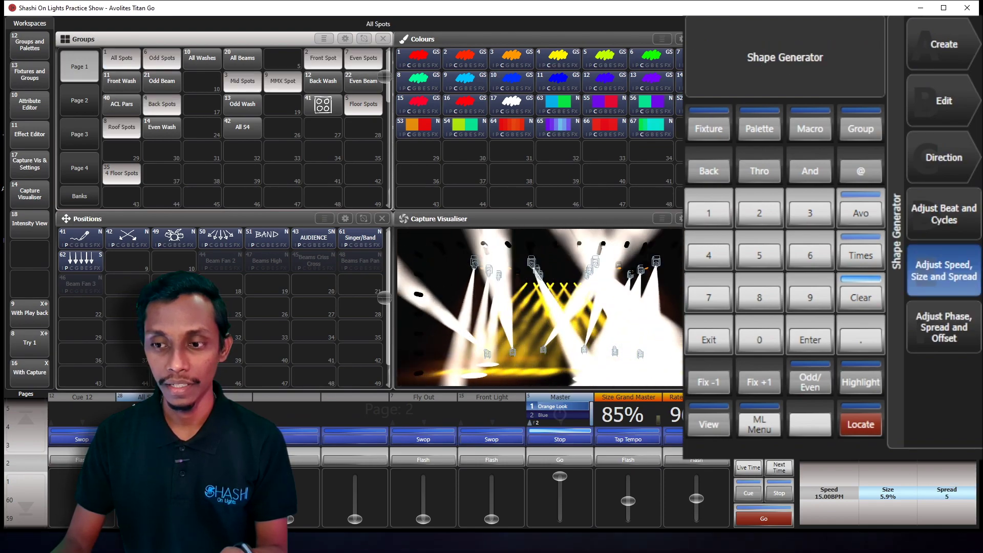
scroll(946, 491, down, 3)
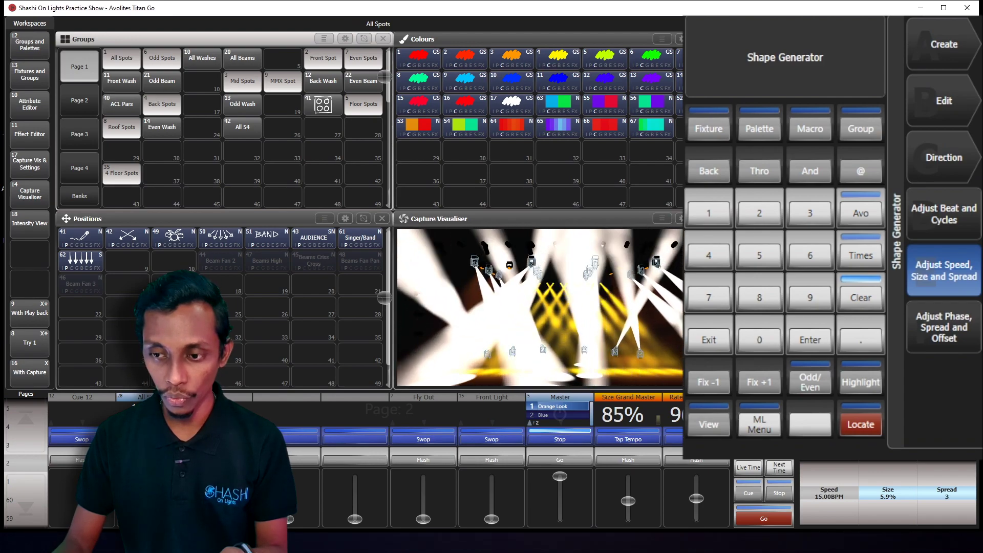
scroll(946, 492, up, 1)
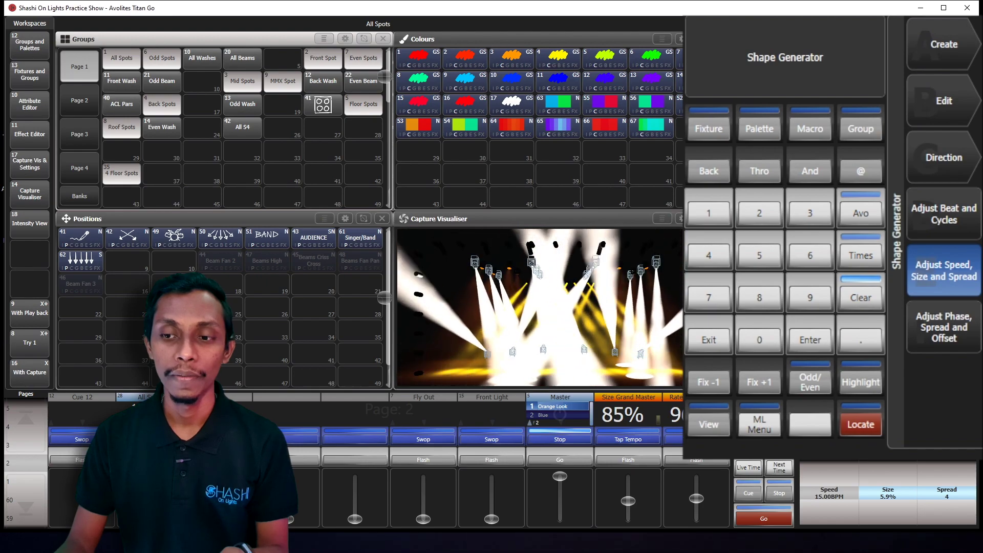
scroll(946, 491, down, 3)
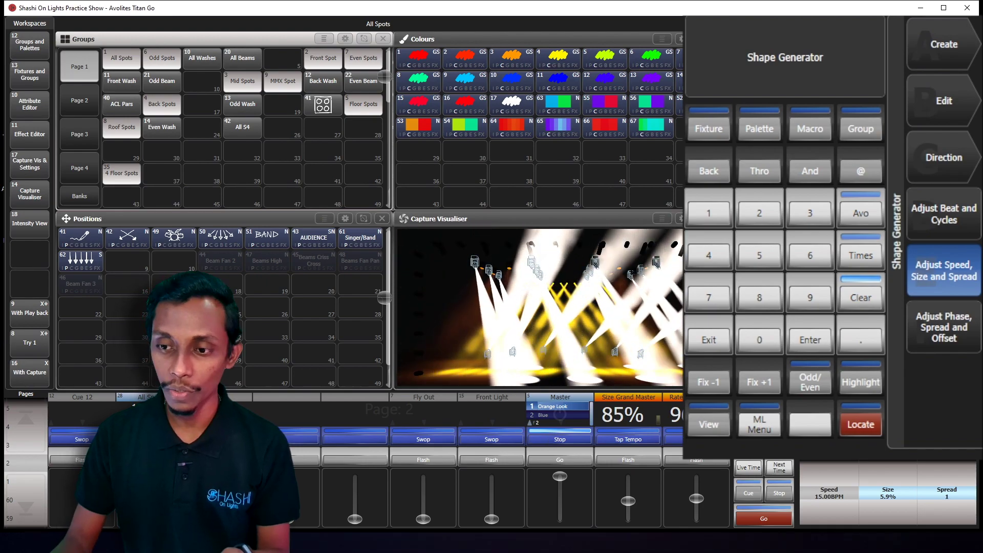
Select MMX Spot fixtures 3, 4, 7, 8, 11, 12 and 16 to 18 in the Fixtures and Groups workspace, and set their phase offset to 180°.
click(26, 77)
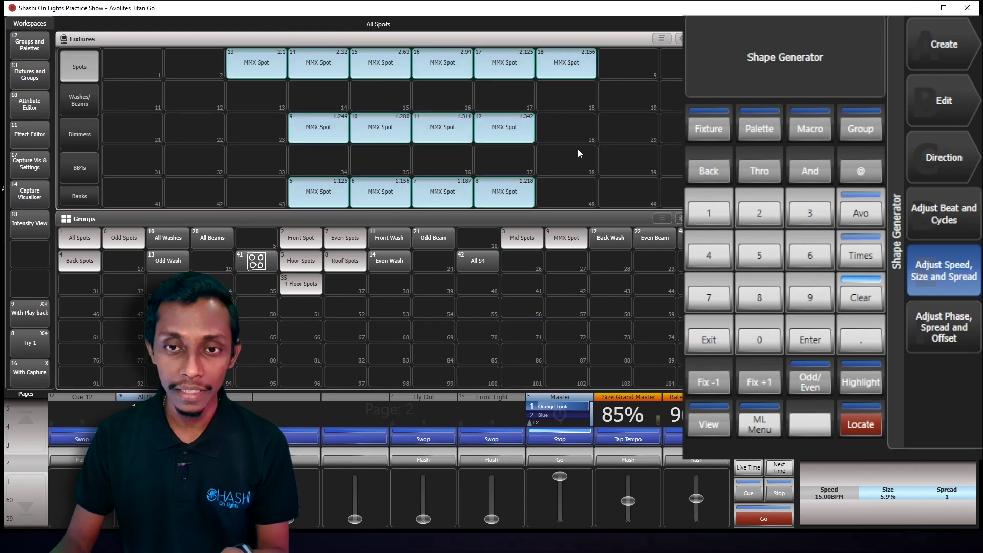
click(442, 71)
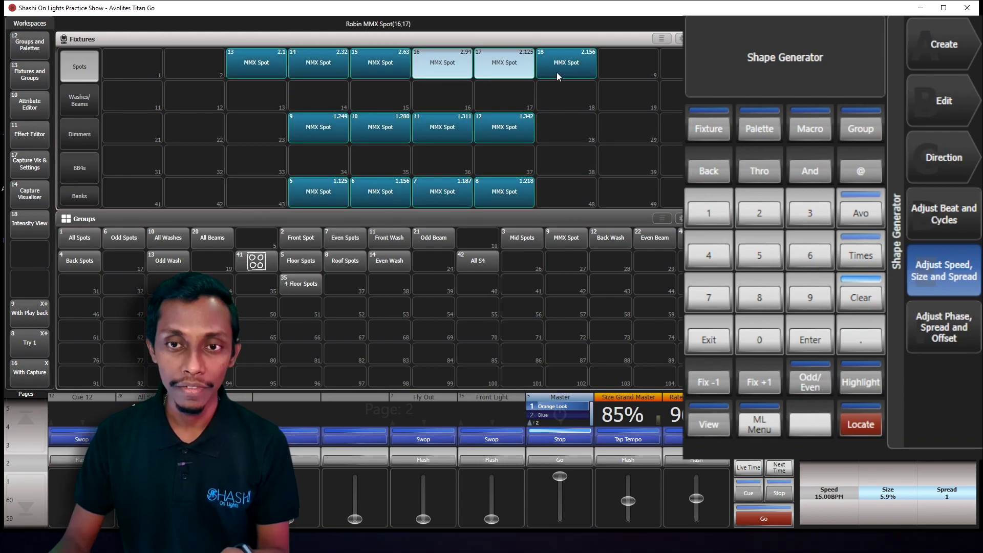
scroll(513, 180, down, 3)
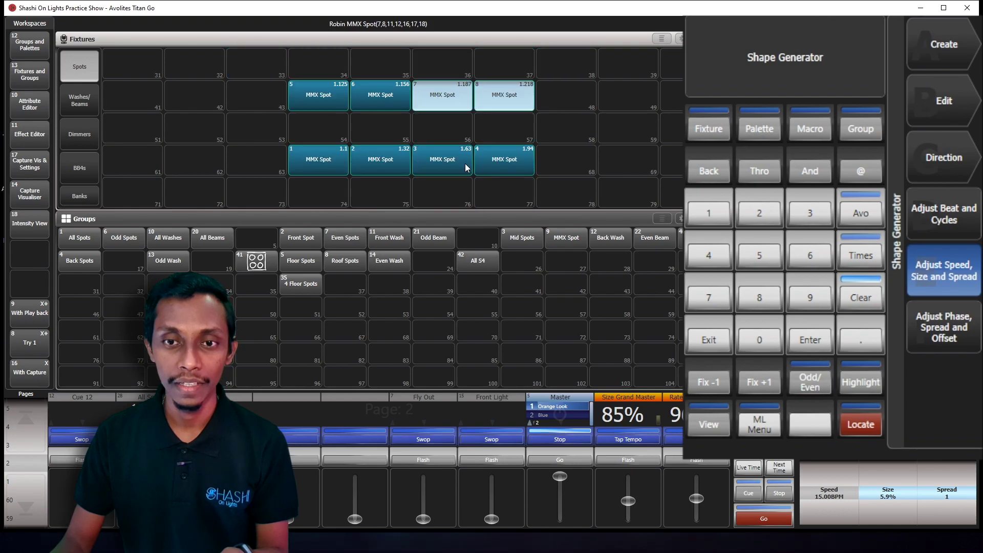
drag(466, 163, 517, 159)
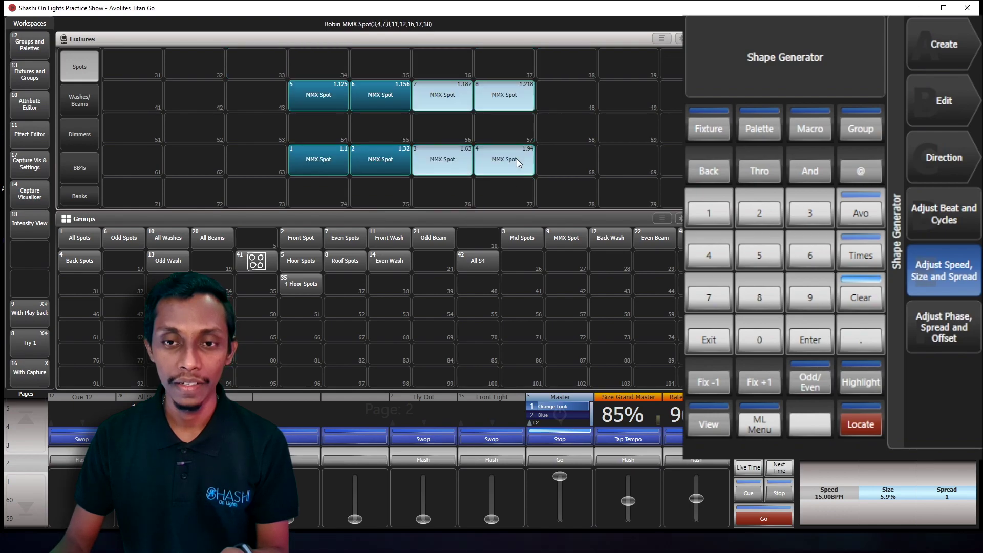
click(937, 344)
click(951, 498)
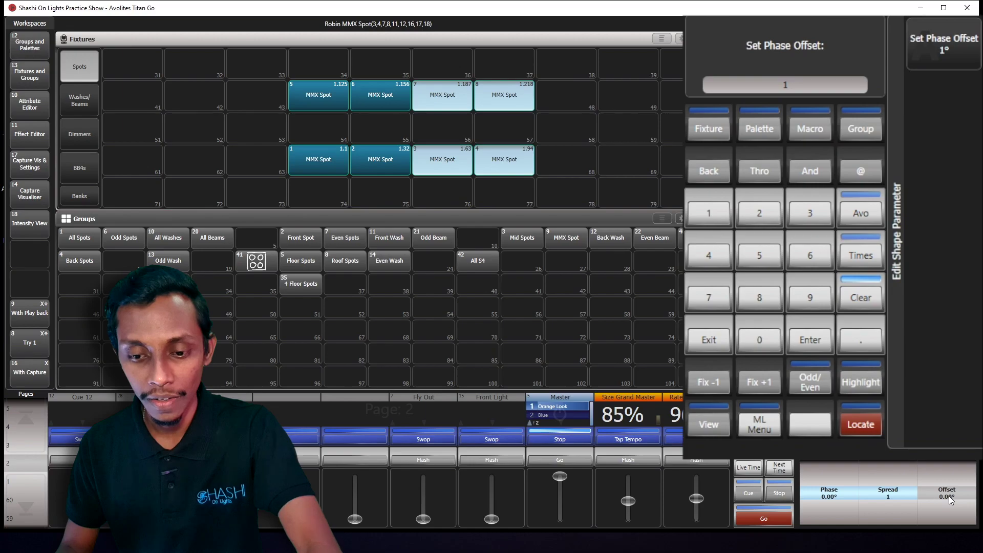
text(180)
key(Return)
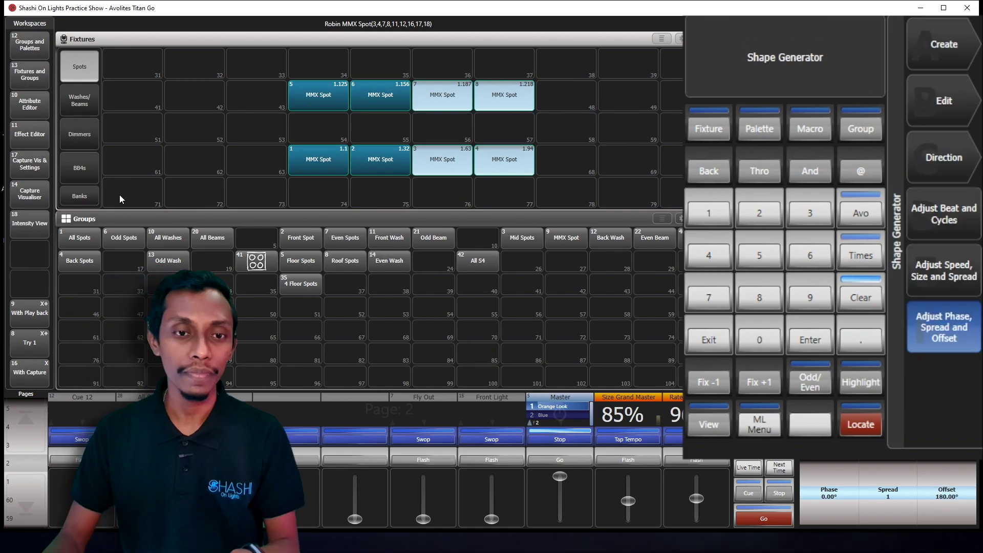
Return to the With Capture workspace, reselect the All Spots group, and restart the shapes.
click(37, 376)
click(944, 328)
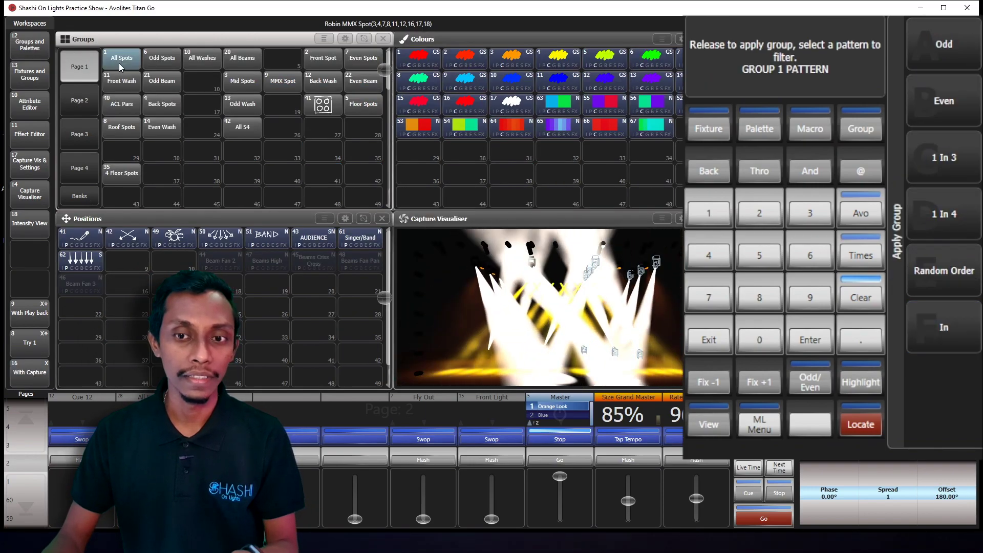
click(944, 104)
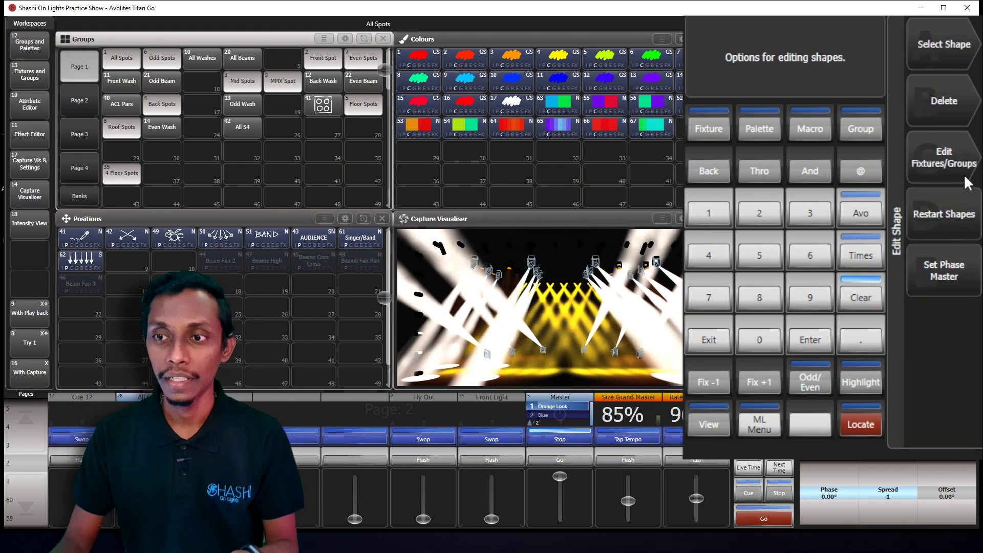
click(953, 214)
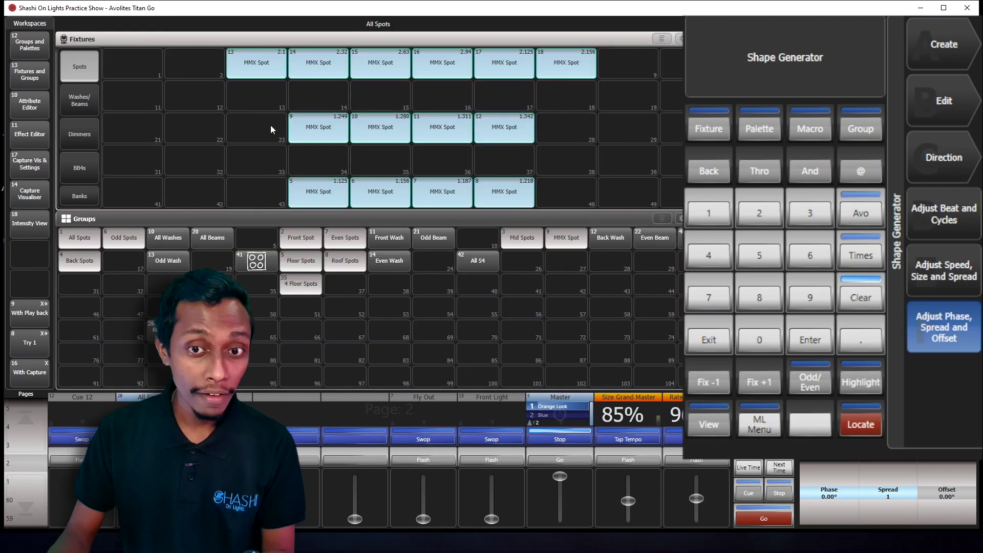
Select MMX Spot fixtures 3, 4, 7, 8, 11, 12 and 16 to 18 again, and reverse their shape direction in the With Capture workspace.
mouse_move(432, 94)
mouse_down()
mouse_move(473, 171)
mouse_move(577, 204)
mouse_up()
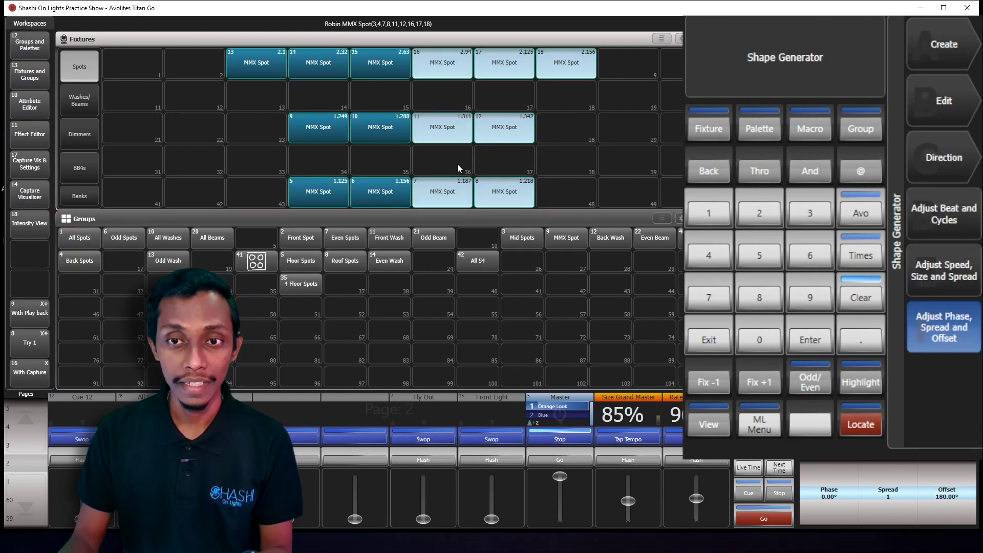
click(29, 369)
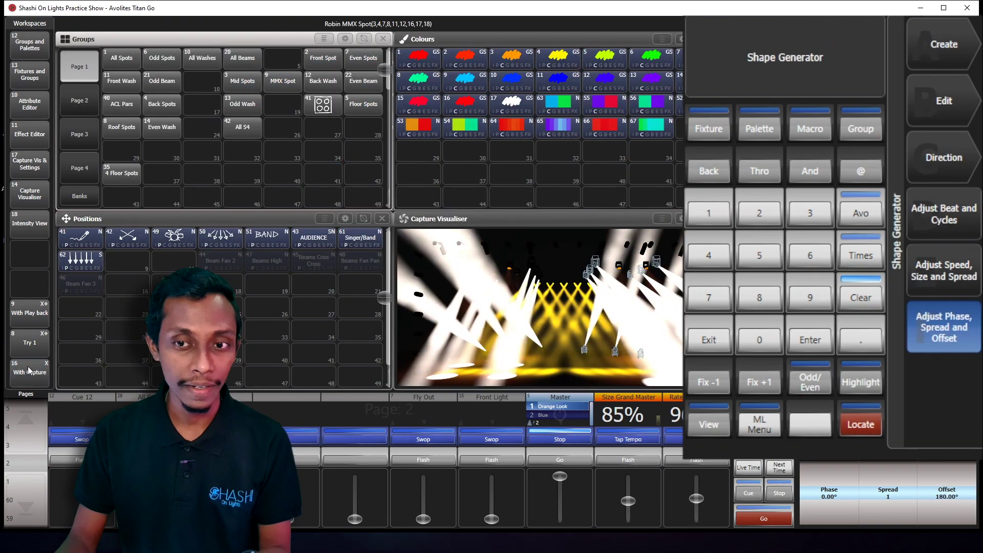
click(958, 145)
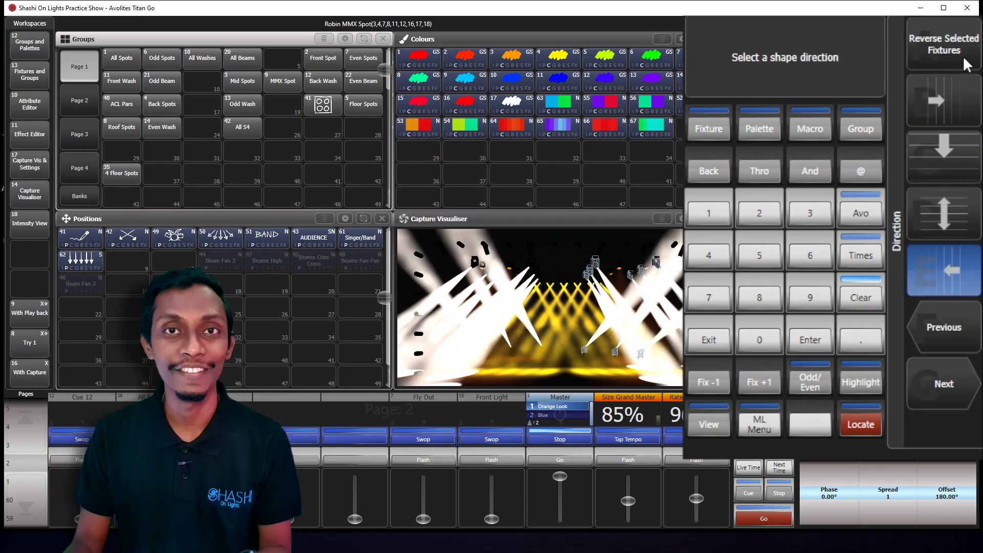
click(963, 57)
Reselect the All Spots group, restart its shapes, and set the spread to 2 for a 180° phase.
click(943, 328)
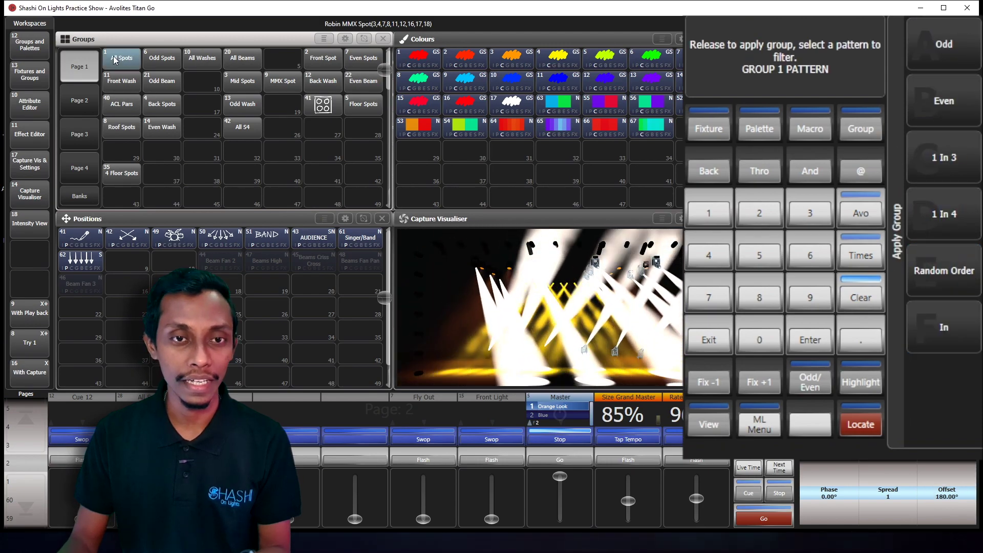
click(946, 107)
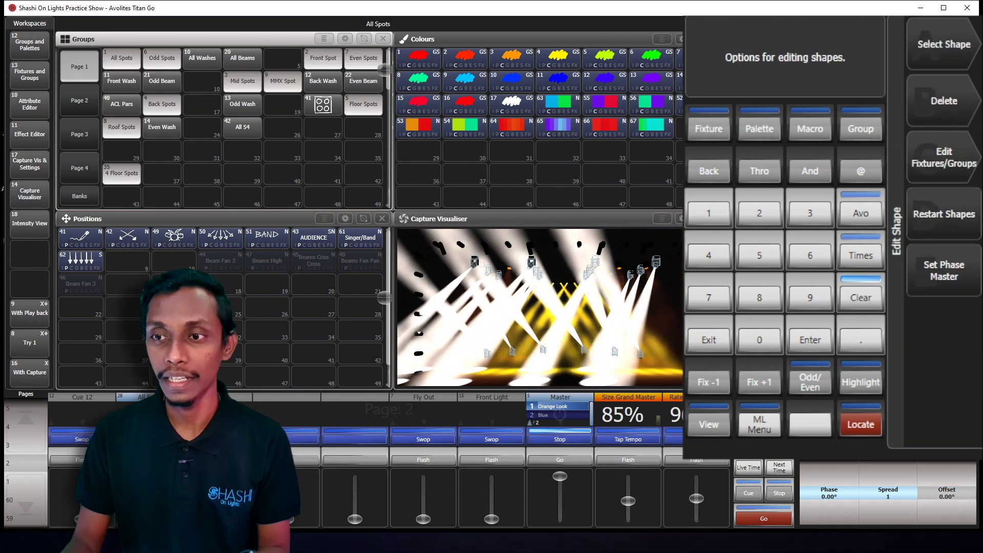
click(966, 211)
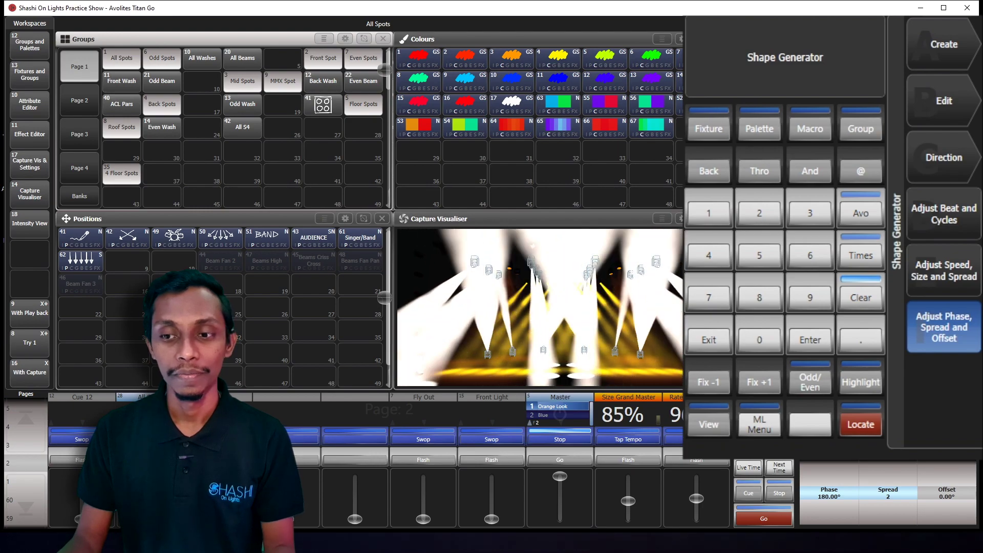
Set the Circle shape's size to 23.1% and its spread to 3, checking the beat and cycle settings along the way.
click(924, 285)
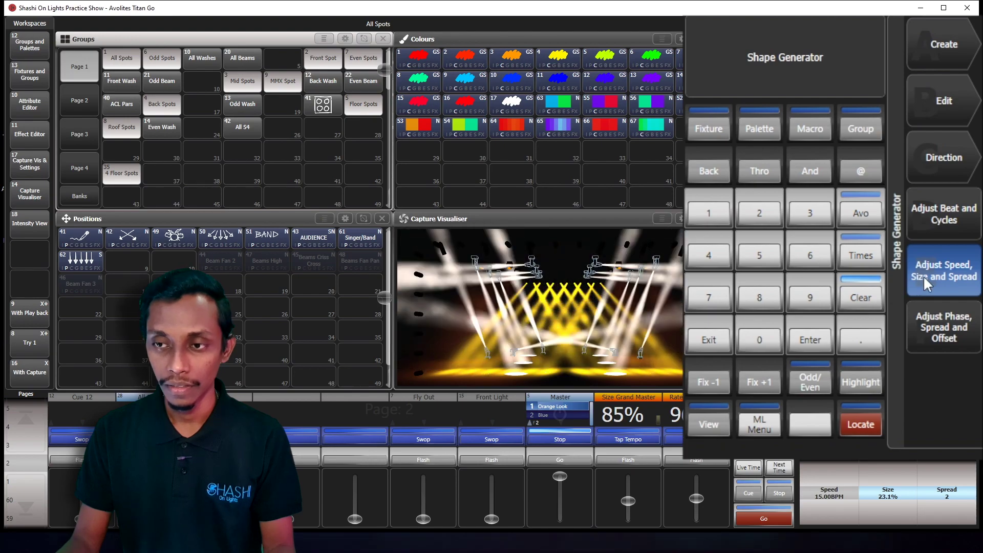
click(935, 208)
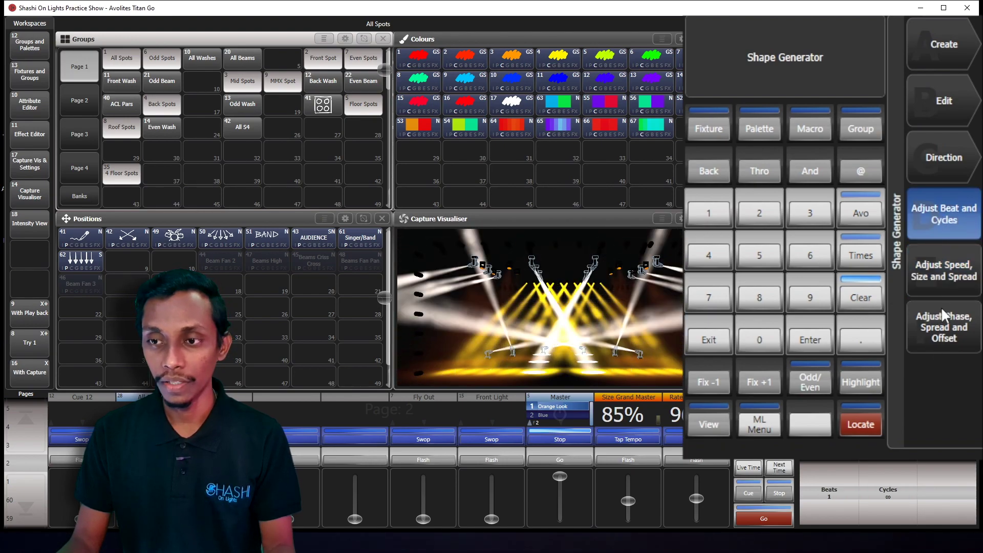
click(943, 270)
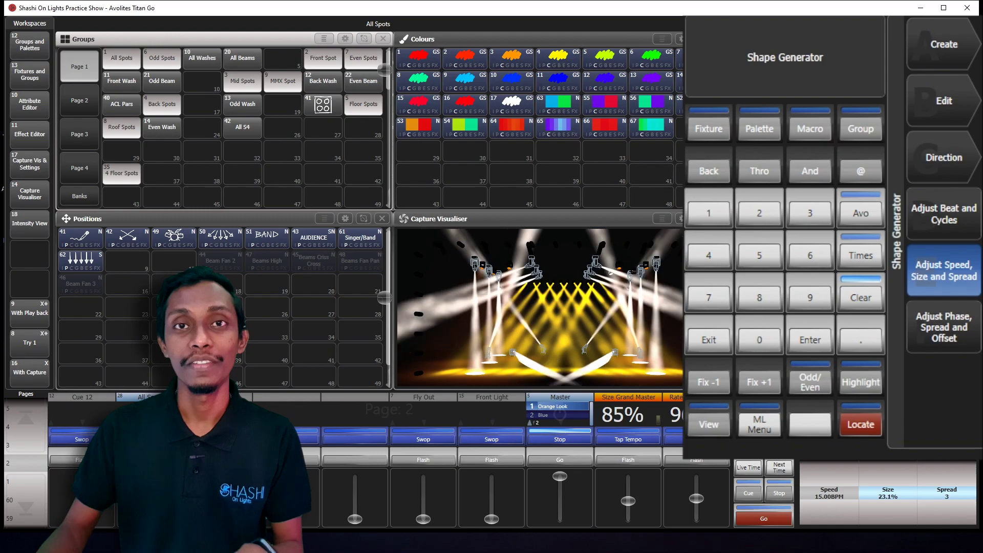
Start recording the shape look as a memory and switch the record mode to Channel.
key(ctrl+r)
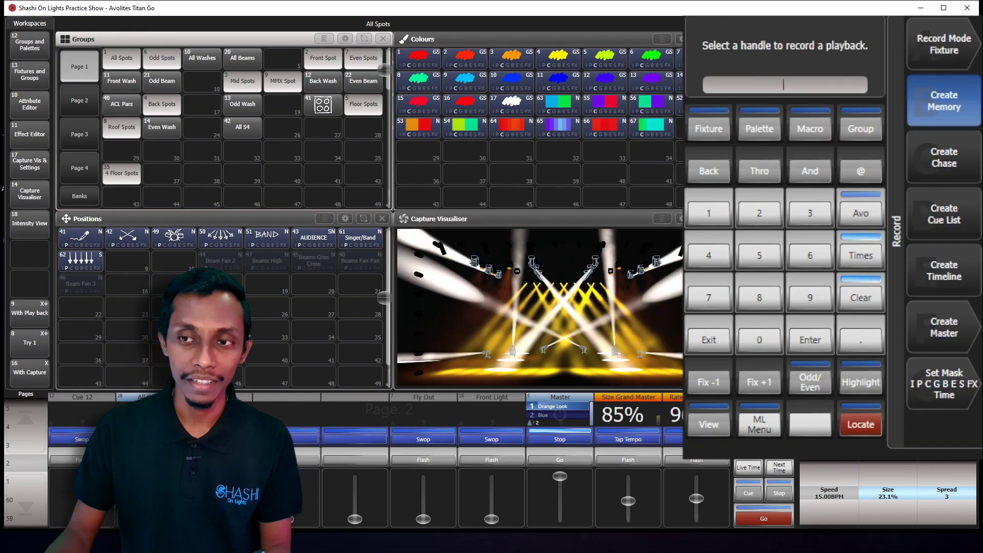
click(939, 53)
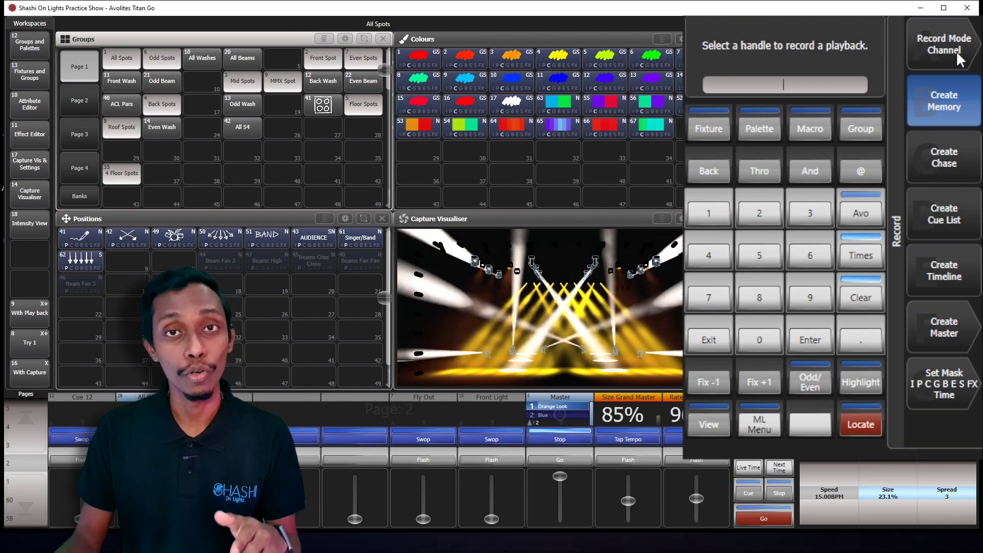